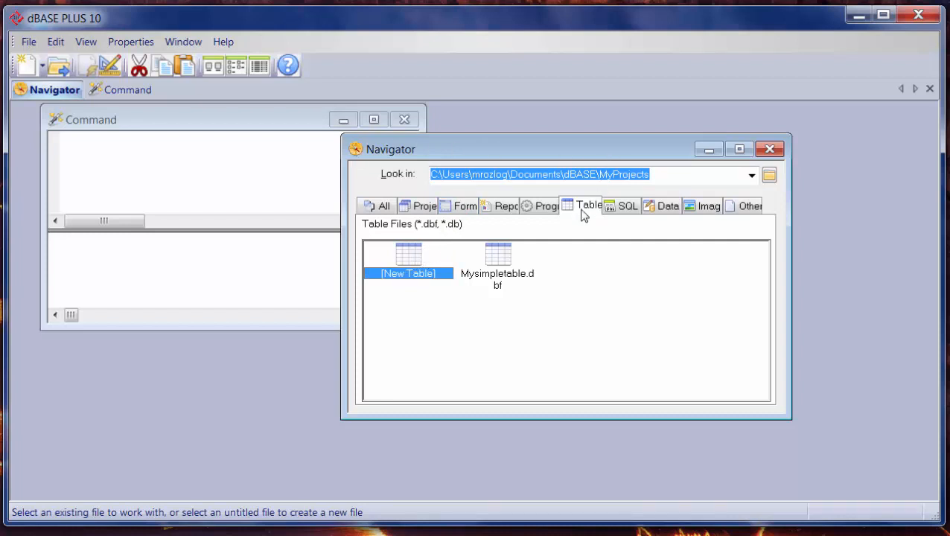
Start a new table and examine the wizard's sample tables, including the fields of Personal Info., Product Info. and To Do – Events.
double_click(407, 269)
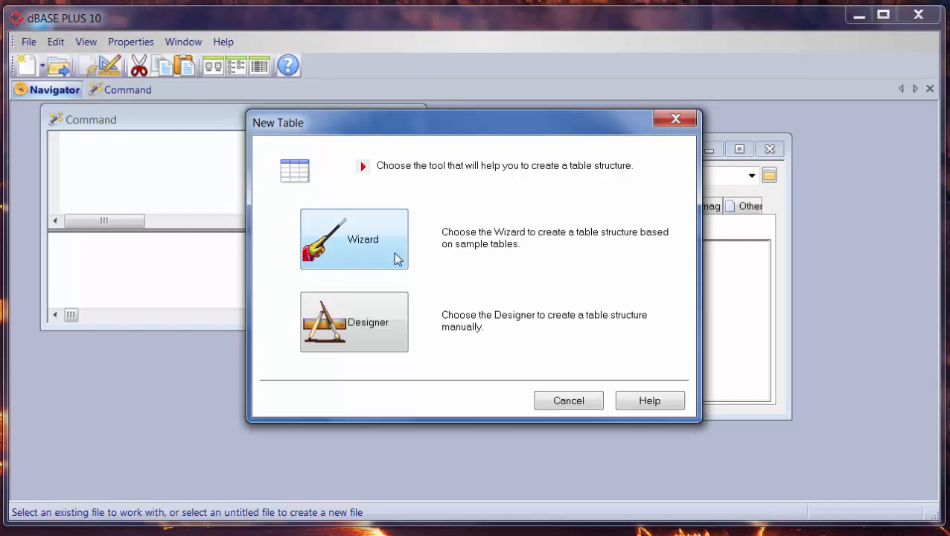
click(396, 258)
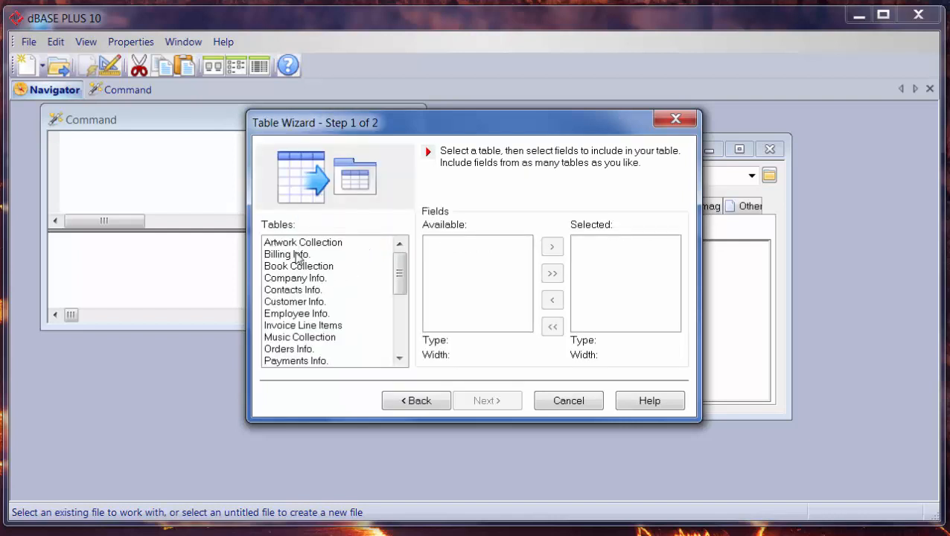
drag(403, 273, 398, 309)
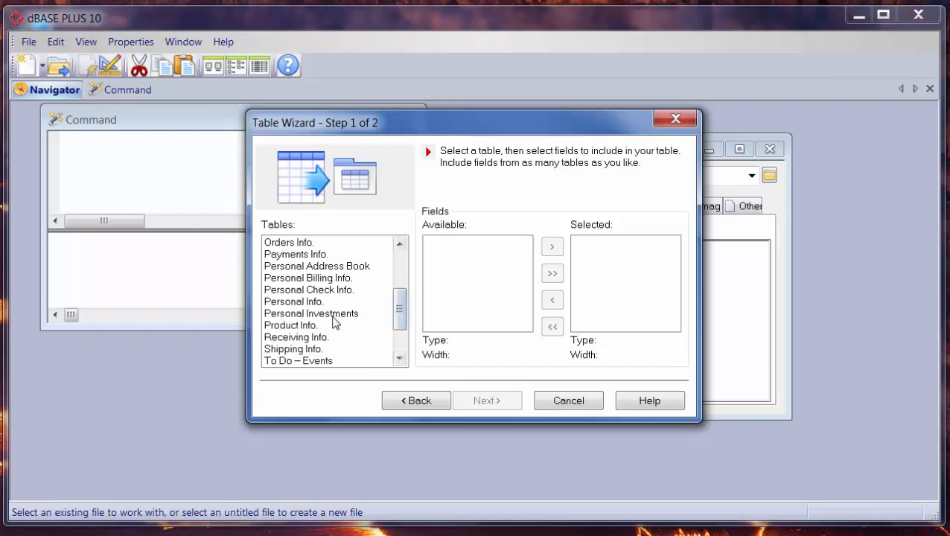
click(310, 305)
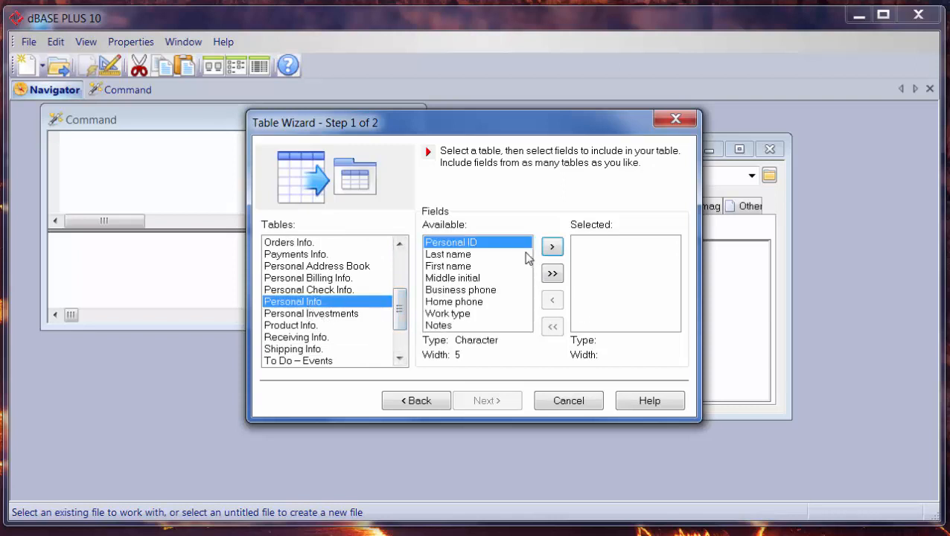
click(301, 327)
drag(526, 268, 524, 297)
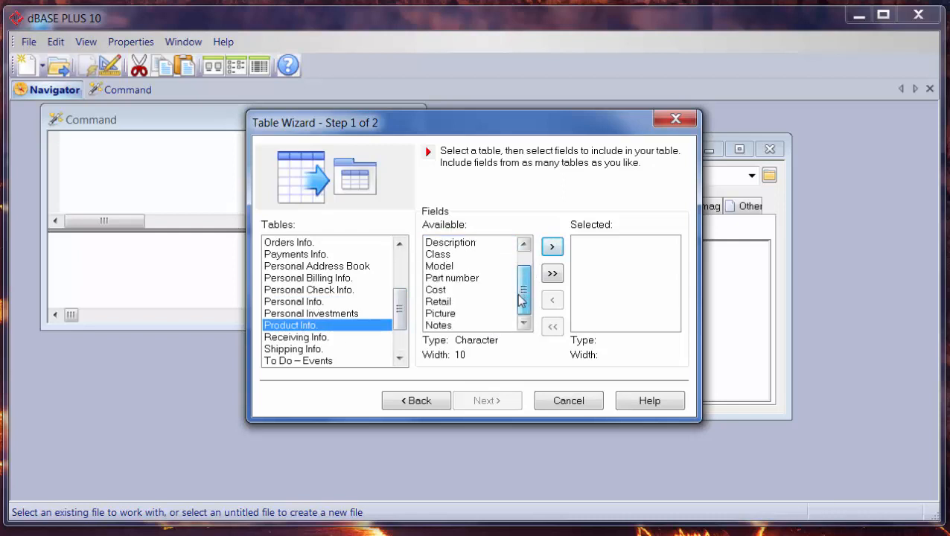
click(317, 362)
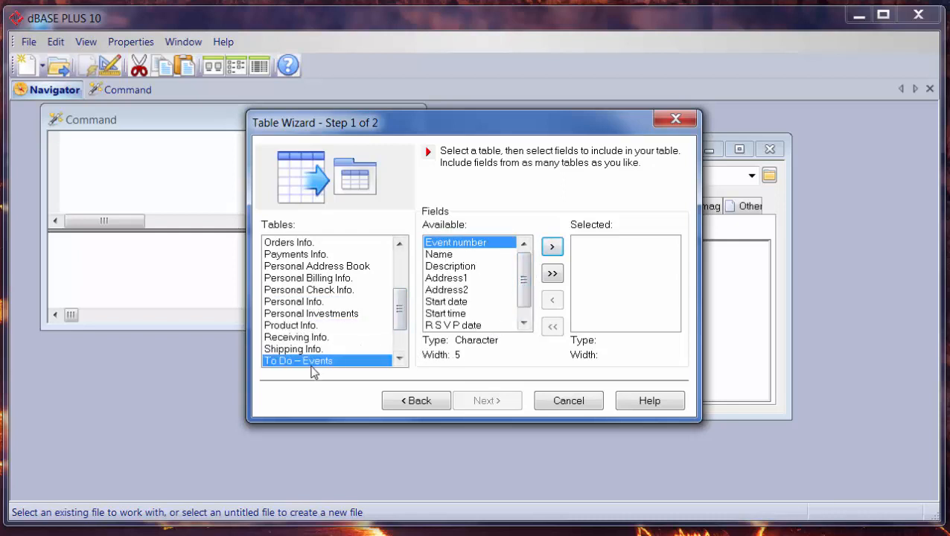
drag(525, 300, 513, 311)
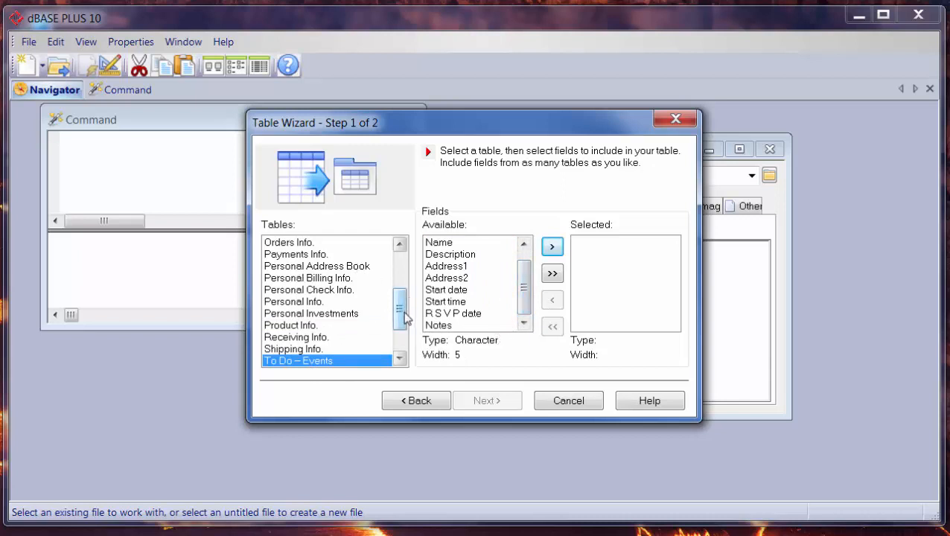
drag(400, 311, 400, 267)
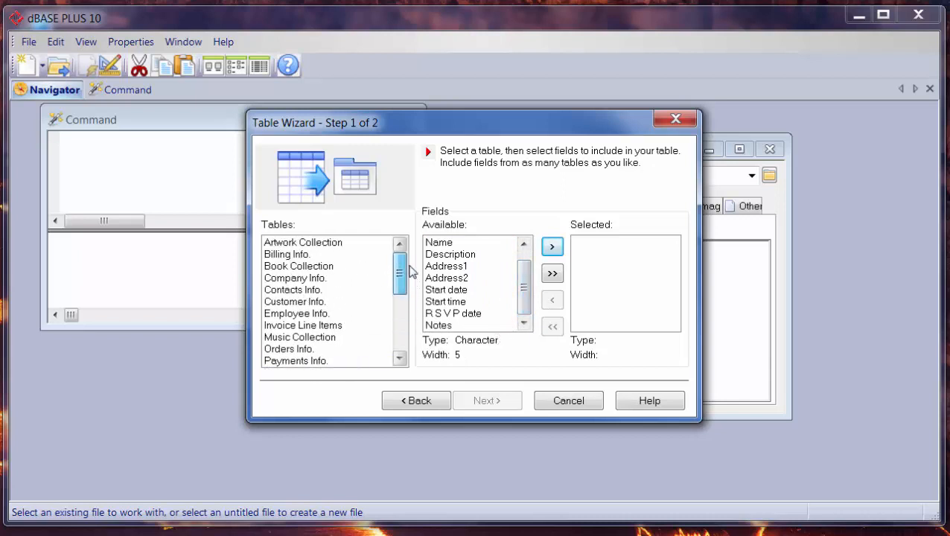
click(414, 402)
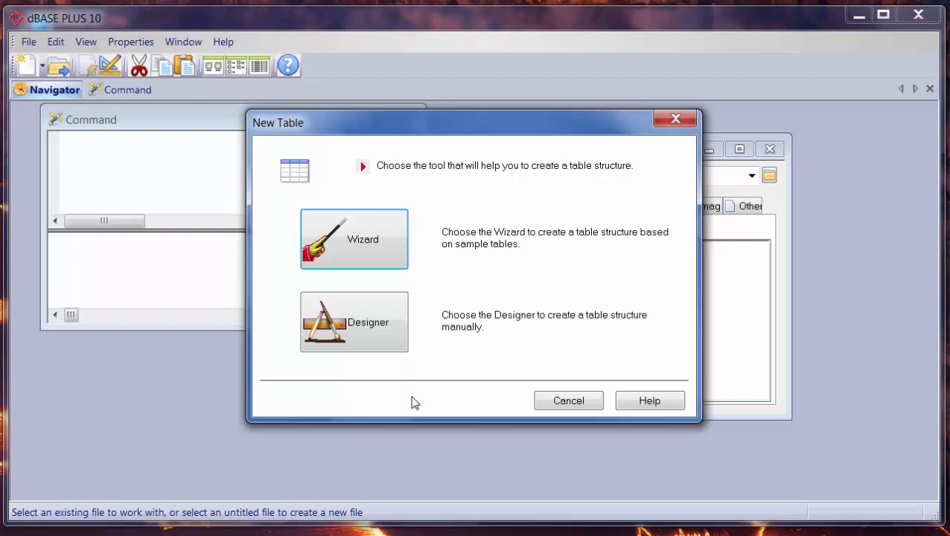
Build the table structure manually in the Table Designer, defining the first field as AutoKey with the AutoIncrement type.
click(377, 327)
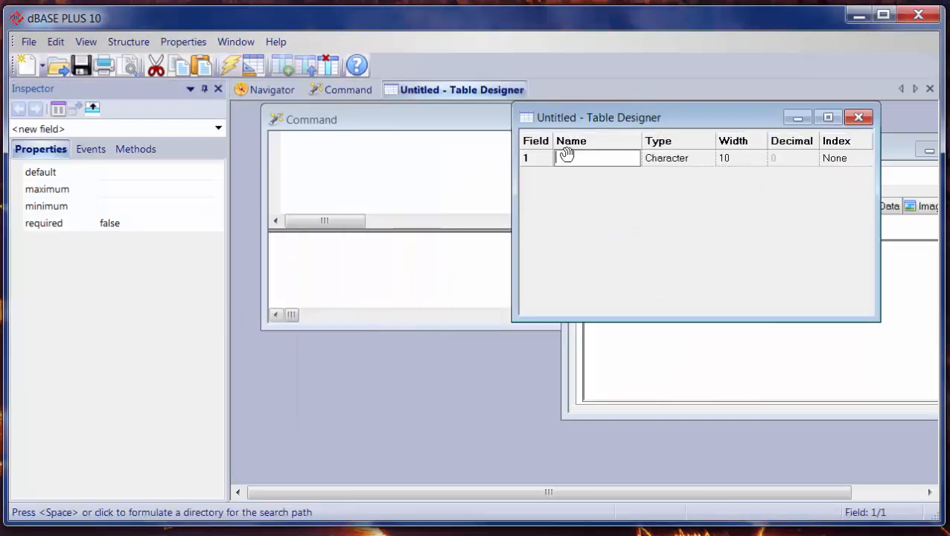
drag(564, 123, 345, 191)
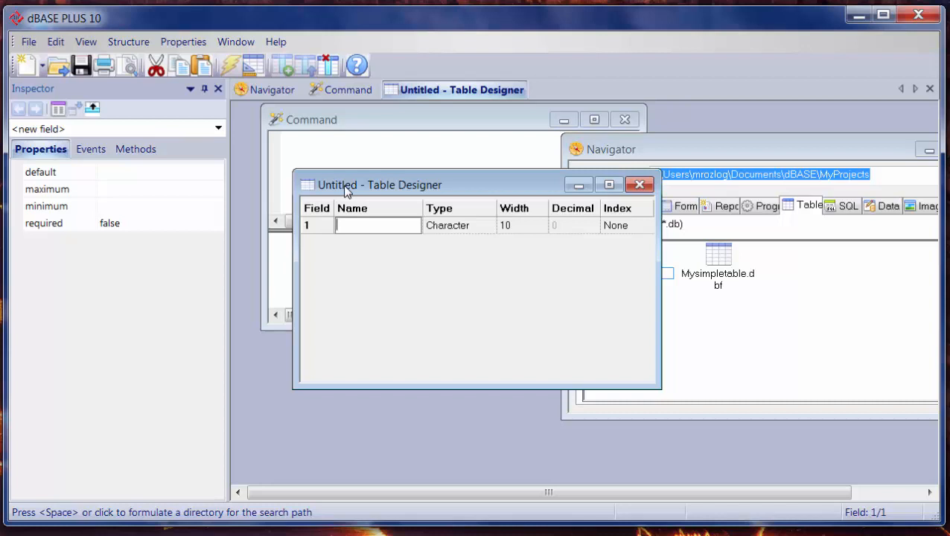
text(A)
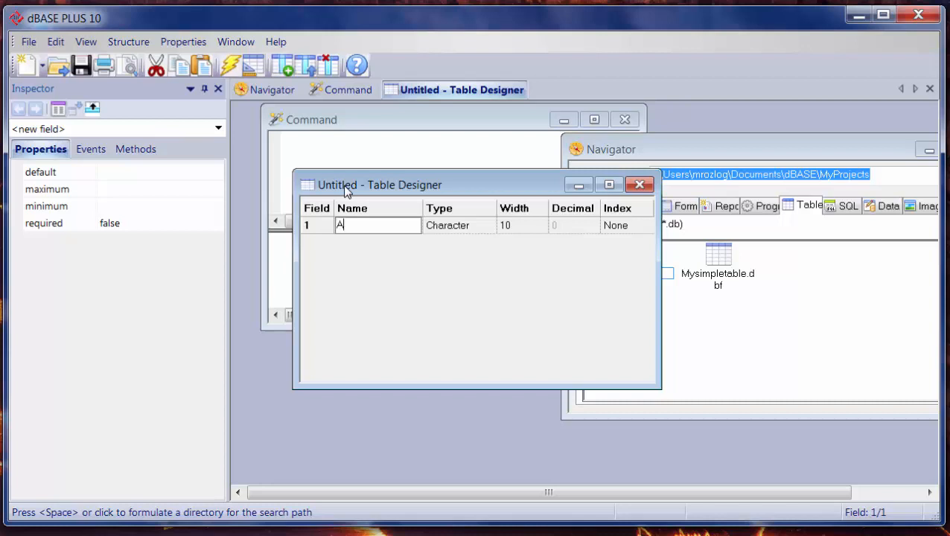
text(utoKey)
click(445, 230)
click(457, 230)
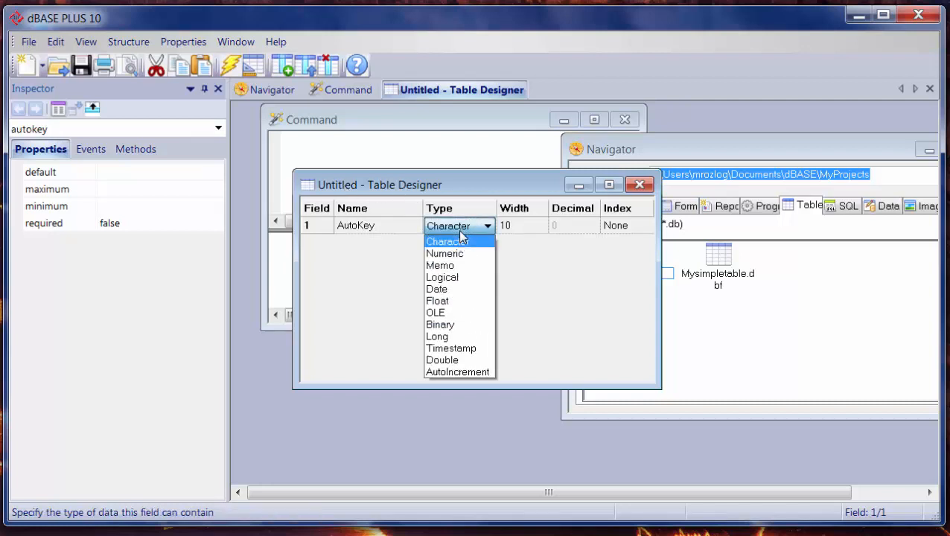
click(462, 372)
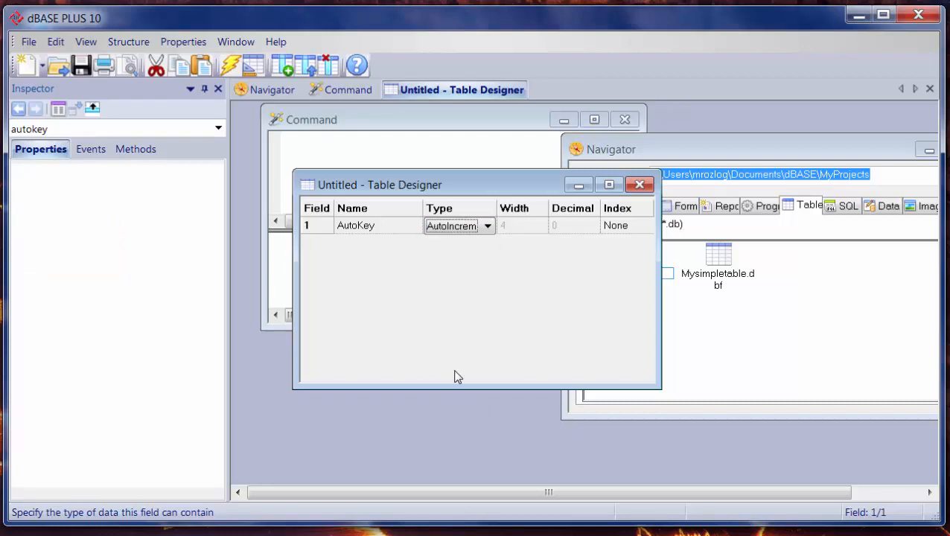
key(Tab)
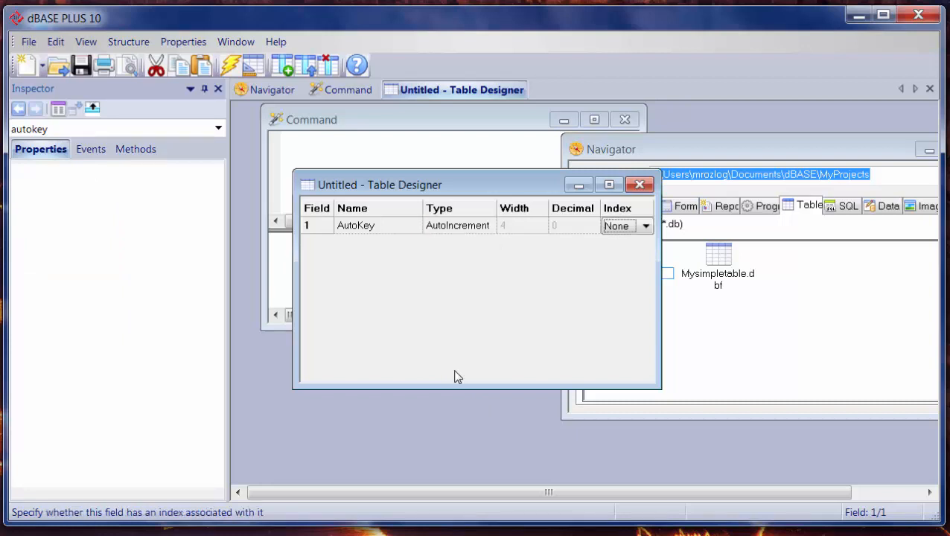
key(Tab)
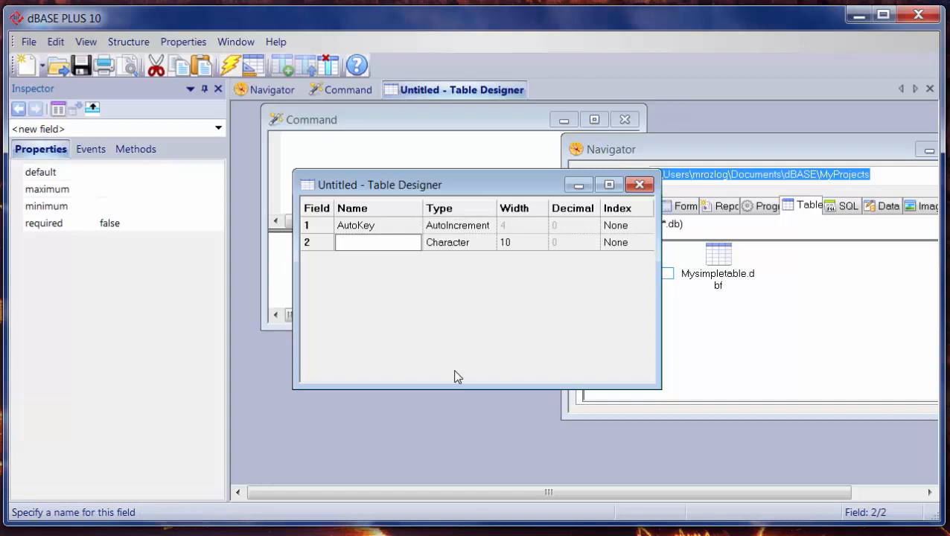
Define the second field as FirstName, keeping the default Character type, width 10 and no index.
text(F)
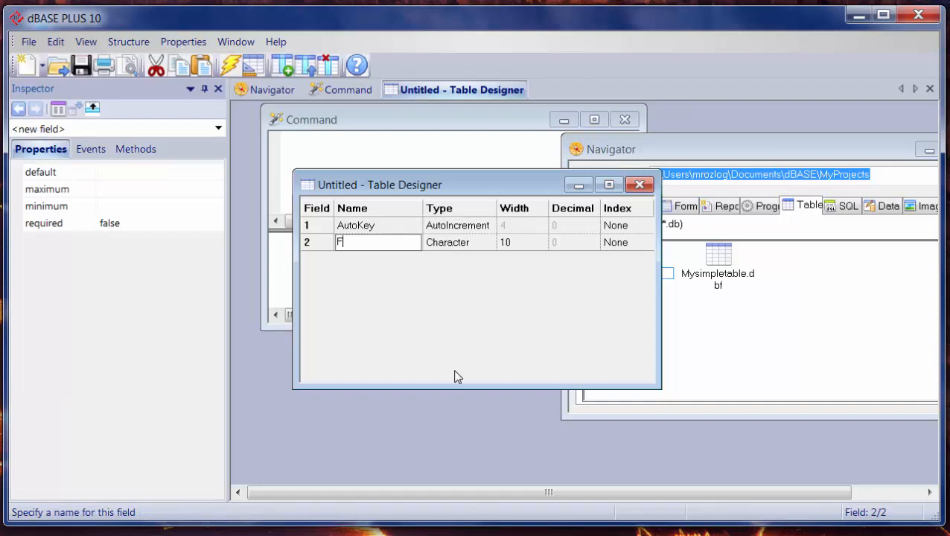
text(irstName)
key(Tab)
key(Tab)
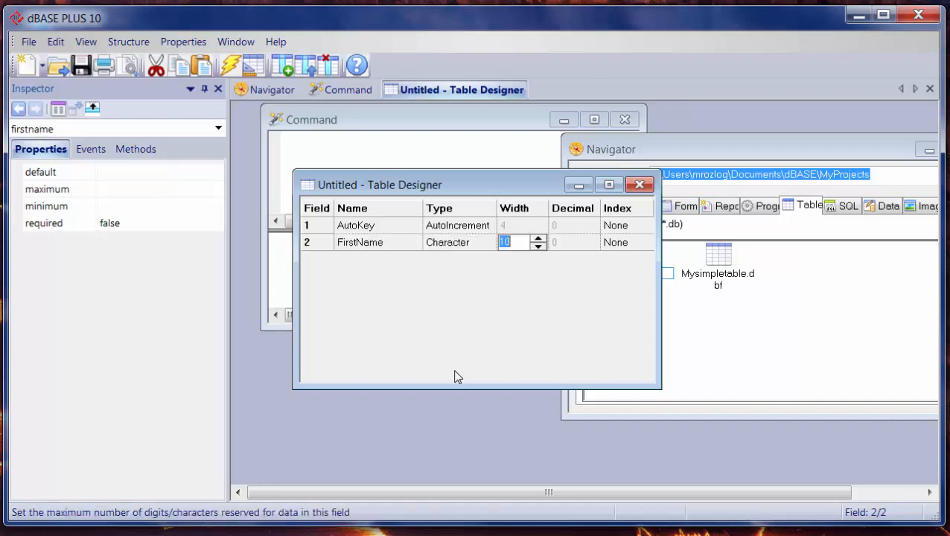
key(Tab)
key(Tab)
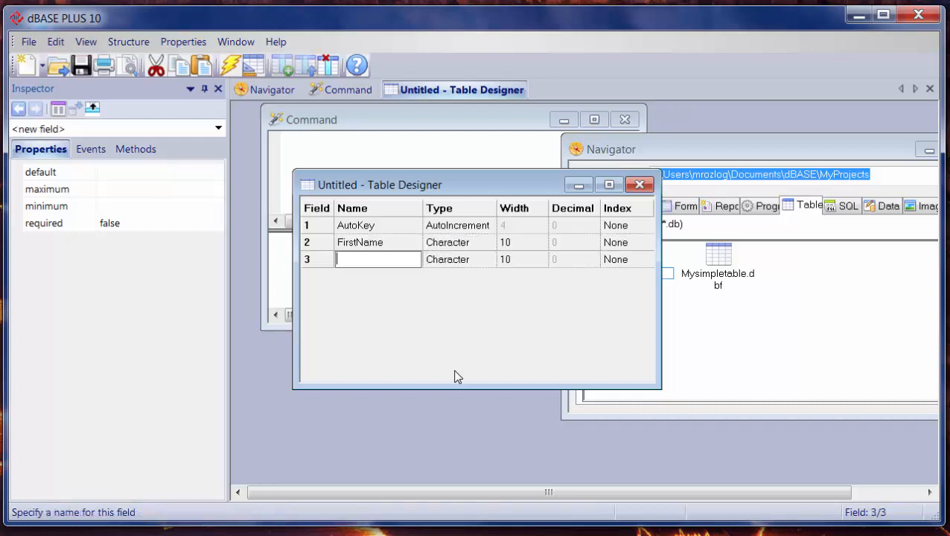
Define the third field as LastName, keeping the default Character type, width 10 and no index.
text(Rozlog)
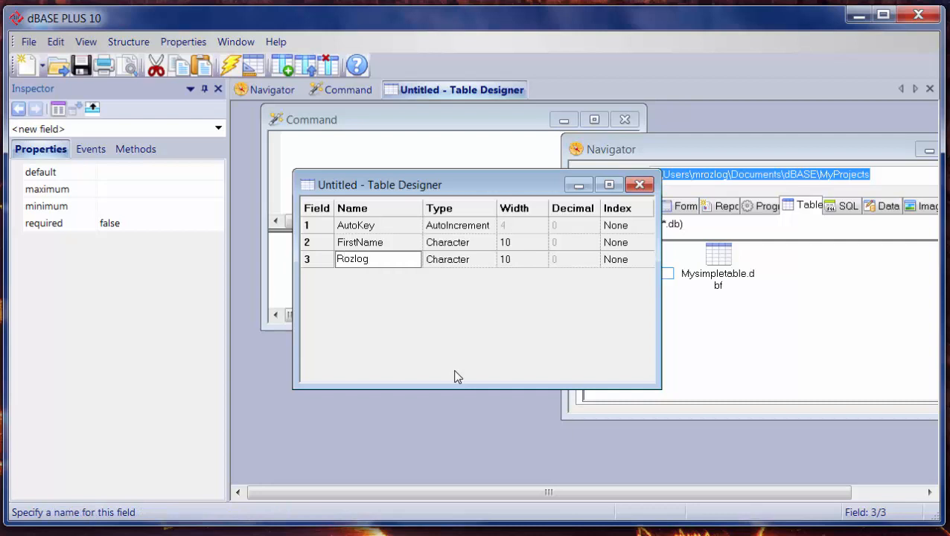
key(BackSpace)
key(BackSpace)
key(BackSpace)
key(BackSpace)
key(BackSpace)
key(BackSpace)
text(L:as)
key(BackSpace)
key(BackSpace)
key(BackSpace)
text(astName)
key(Tab)
key(Tab)
key(Tab)
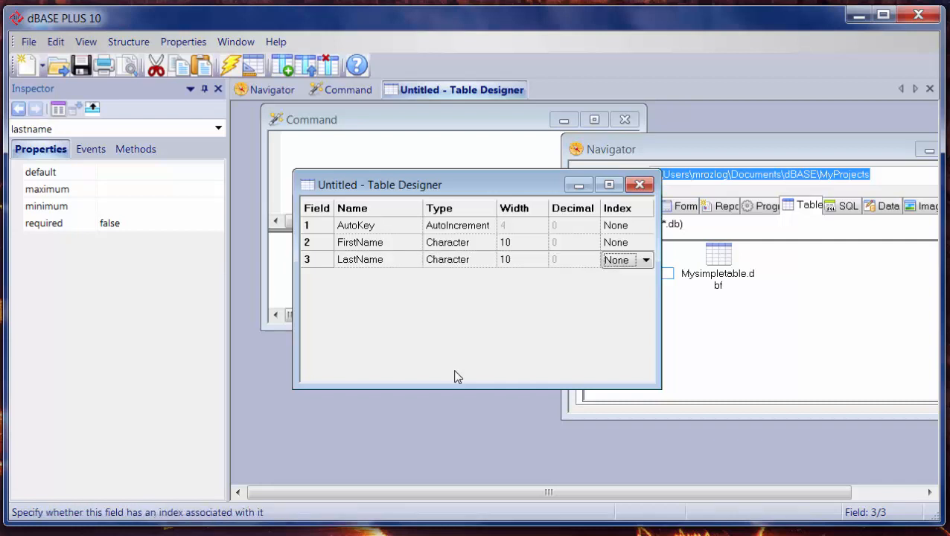
key(Tab)
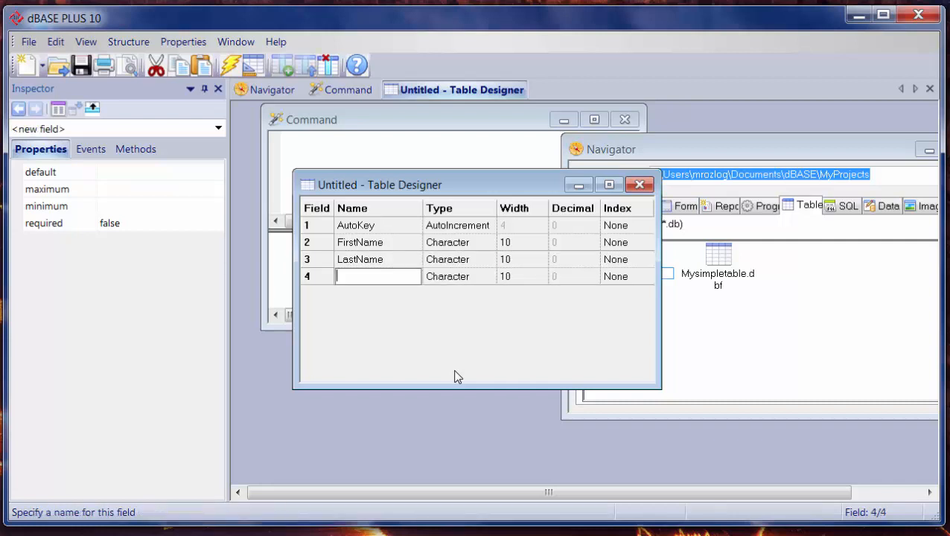
Define the fourth field as Title, keeping the default Character type and width 10.
text(Title)
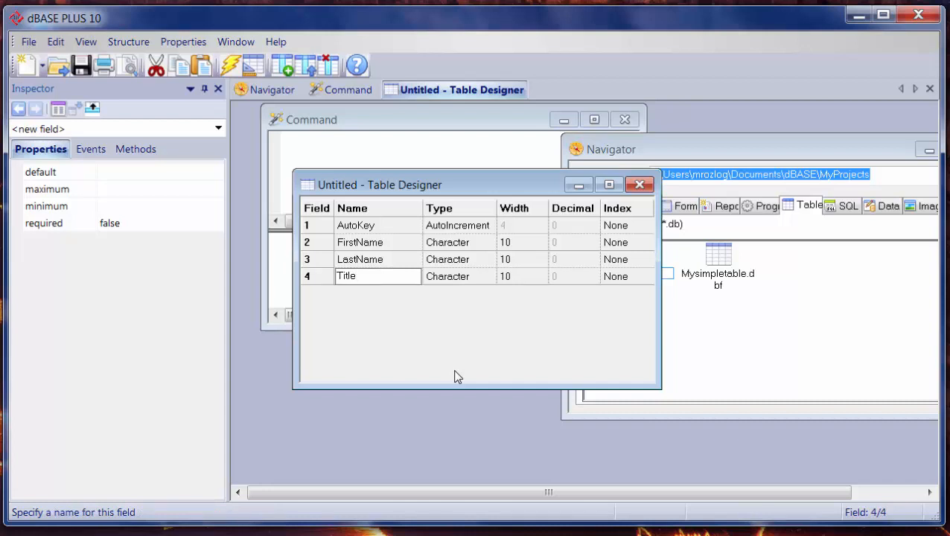
key(Tab)
key(Tab)
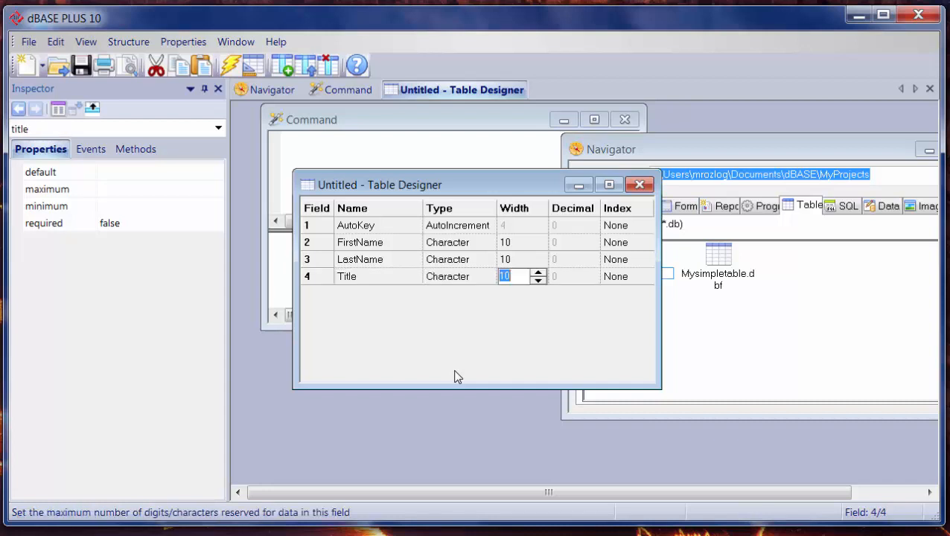
key(Tab)
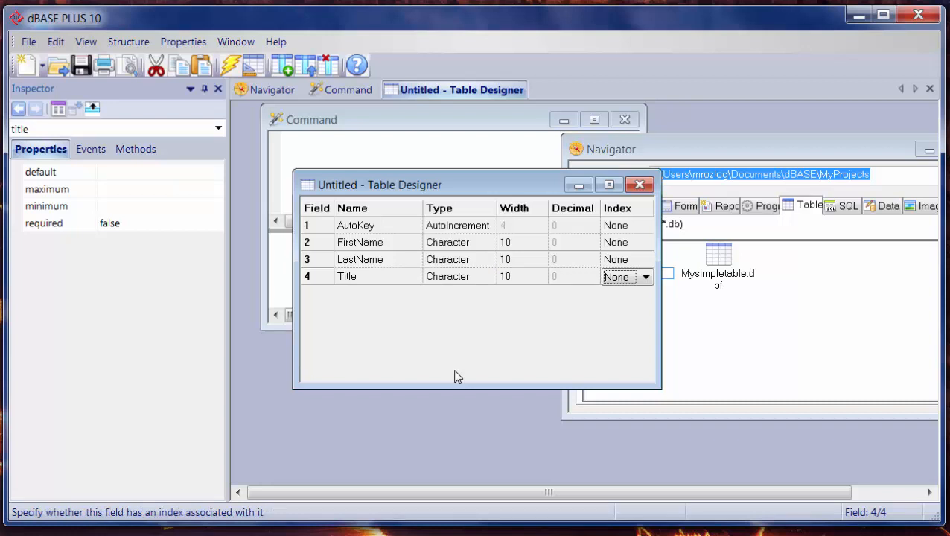
Save the table in MyProjects under the file name TitleDataBase as a dBASE table and close its designer.
click(29, 43)
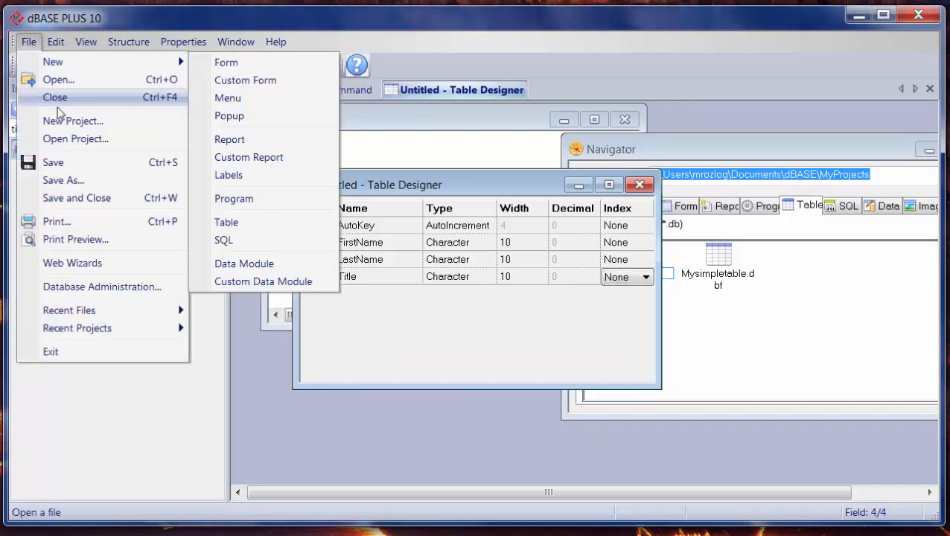
click(78, 181)
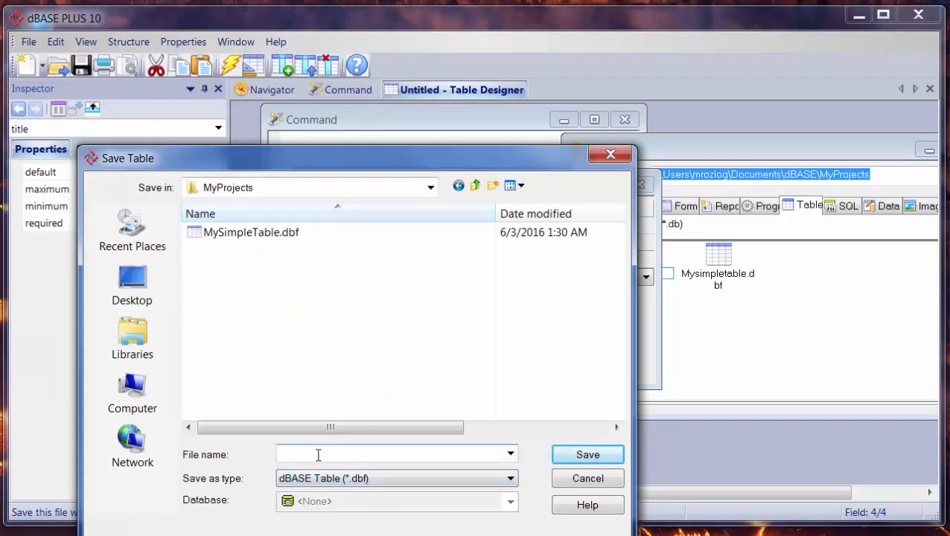
text(TitleDataBase)
key(Return)
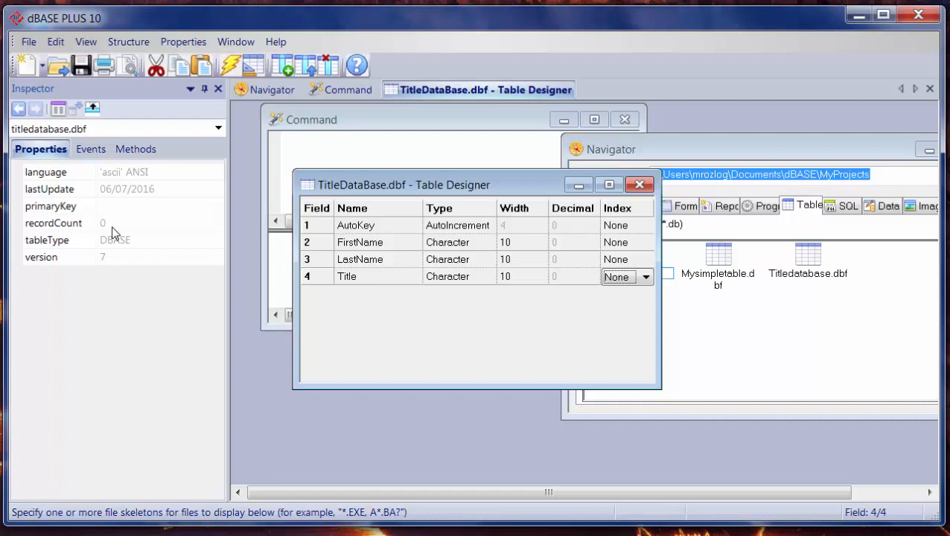
click(639, 185)
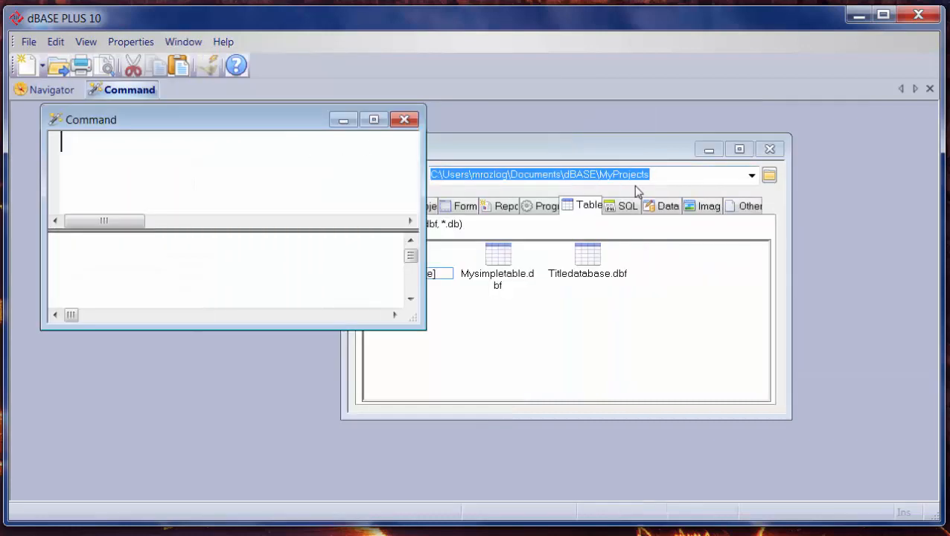
Open the TitleDataBase table with its fields stacked in one column, checking its structure in design view before returning to the data.
click(449, 153)
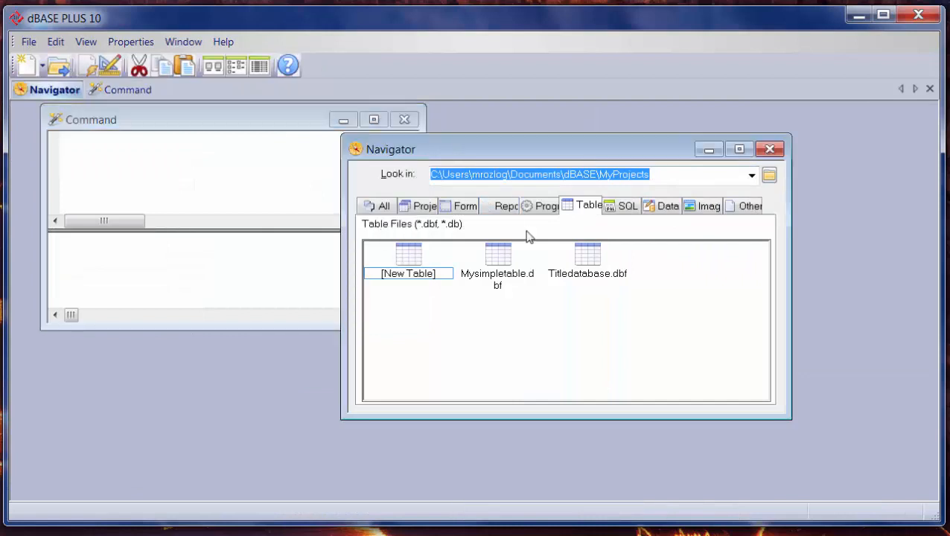
double_click(588, 257)
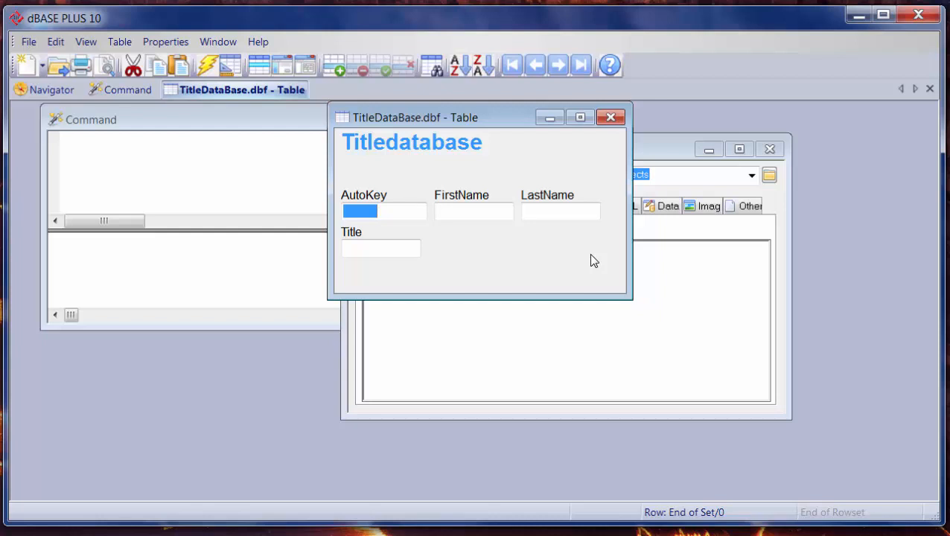
click(306, 69)
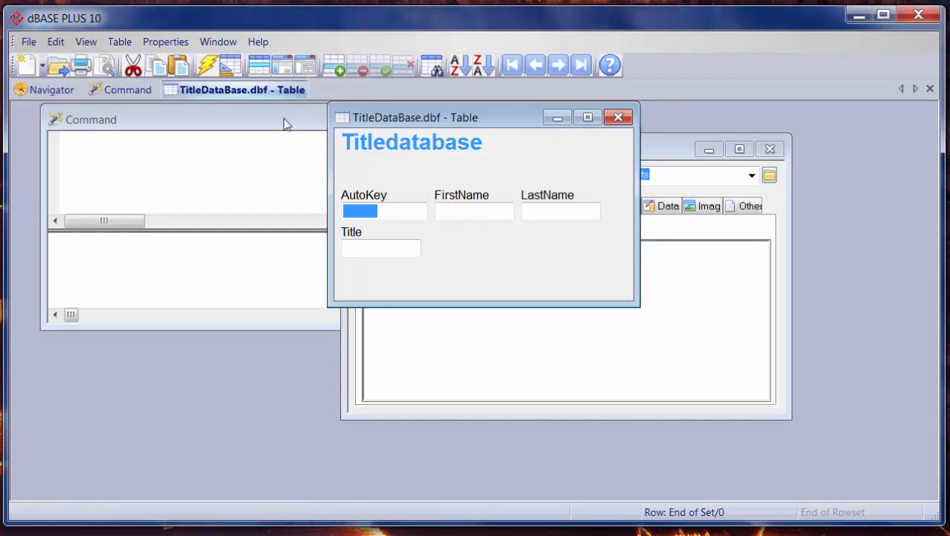
click(284, 73)
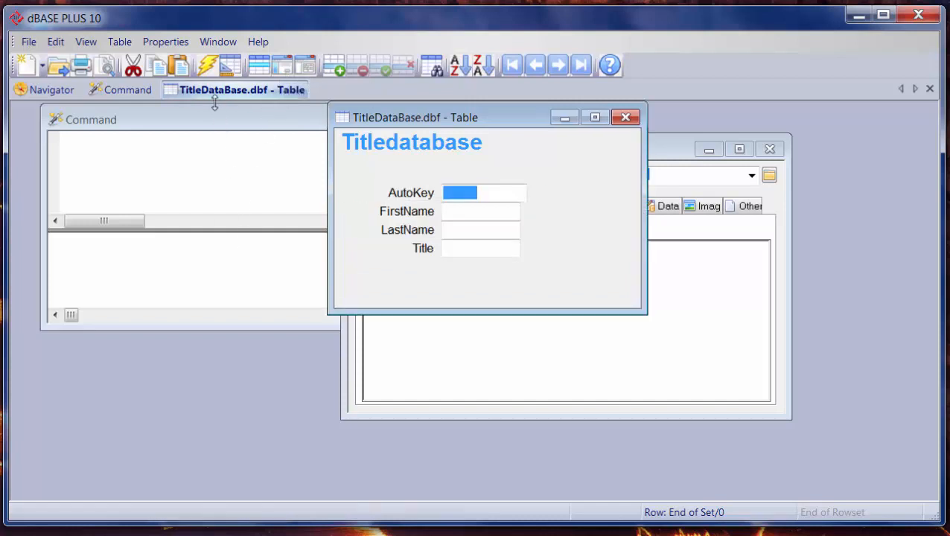
click(223, 66)
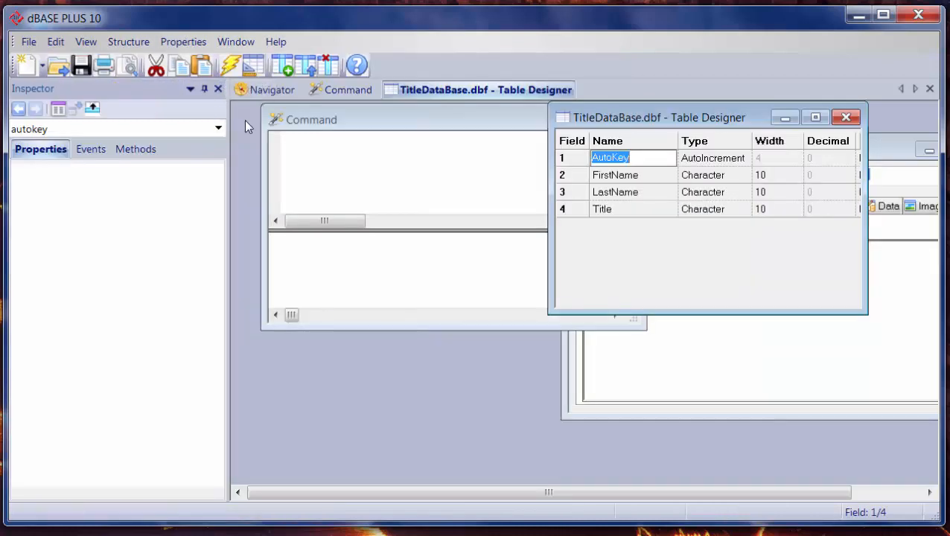
click(227, 68)
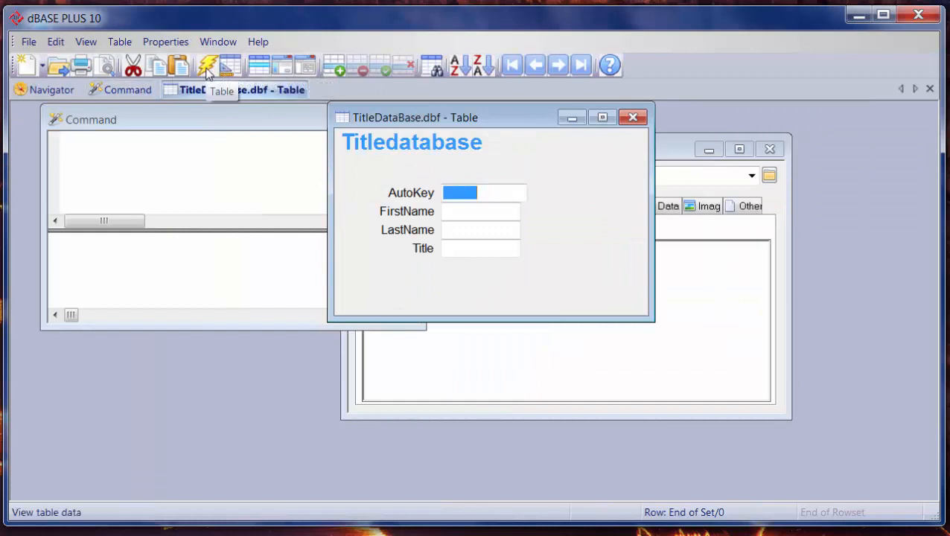
Show the TitleDataBase table as a grid, add a new row and enter the person's first name.
click(259, 68)
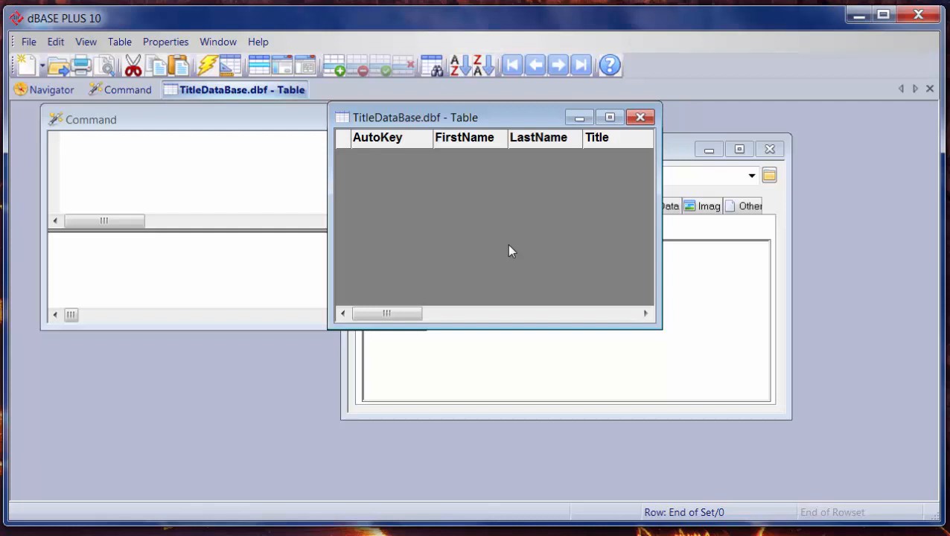
click(335, 71)
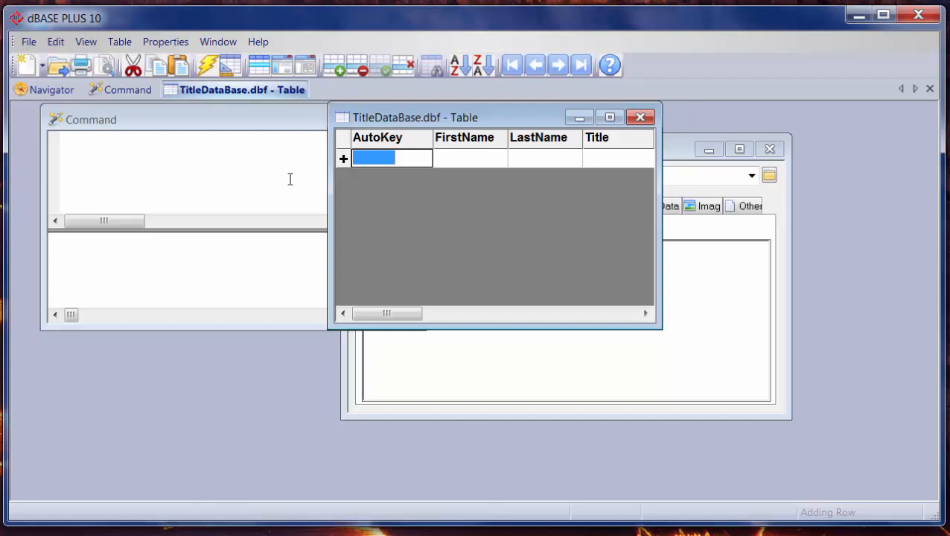
key(Tab)
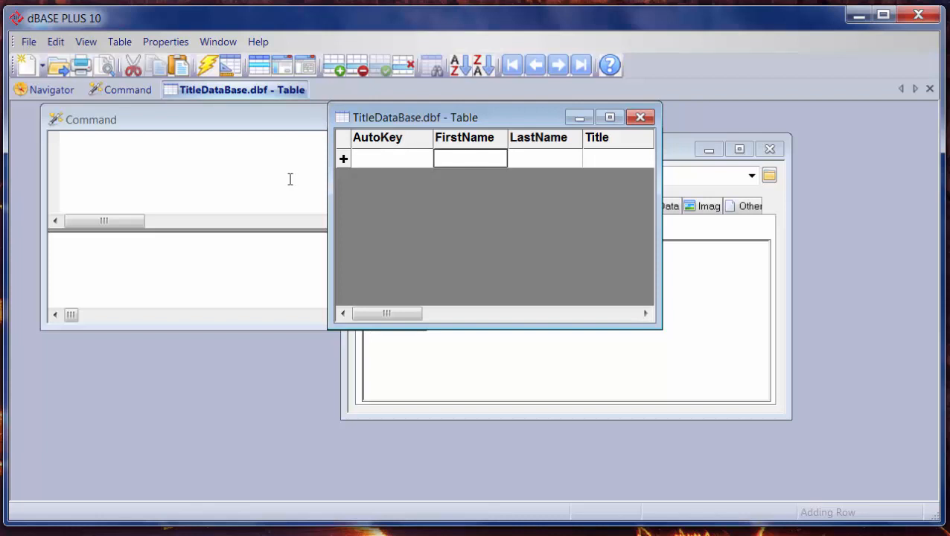
text(Mike)
key(Tab)
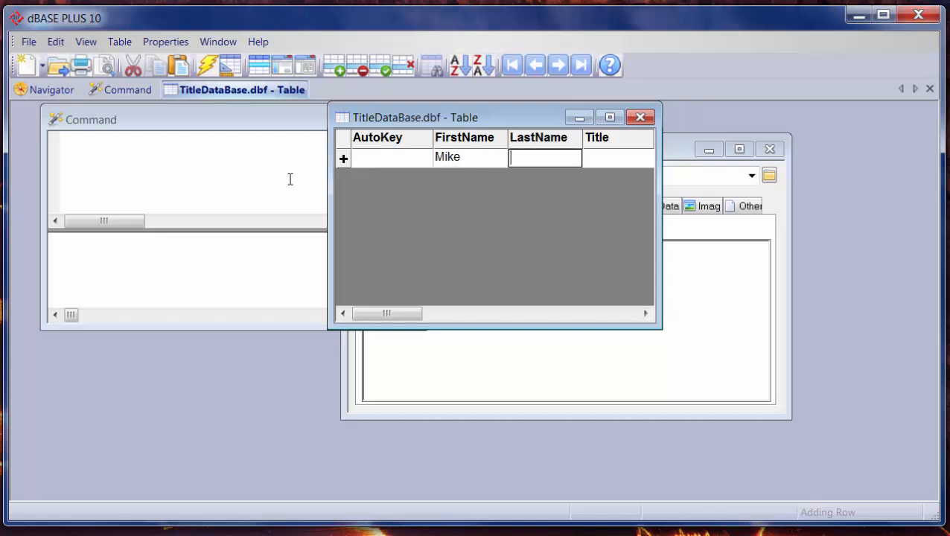
Complete the first row with the person's last name and the title CEO.
text(rOZLO)
key(BackSpace)
key(BackSpace)
key(BackSpace)
key(BackSpace)
key(BackSpace)
text(Rozlog)
key(Tab)
text(CEO)
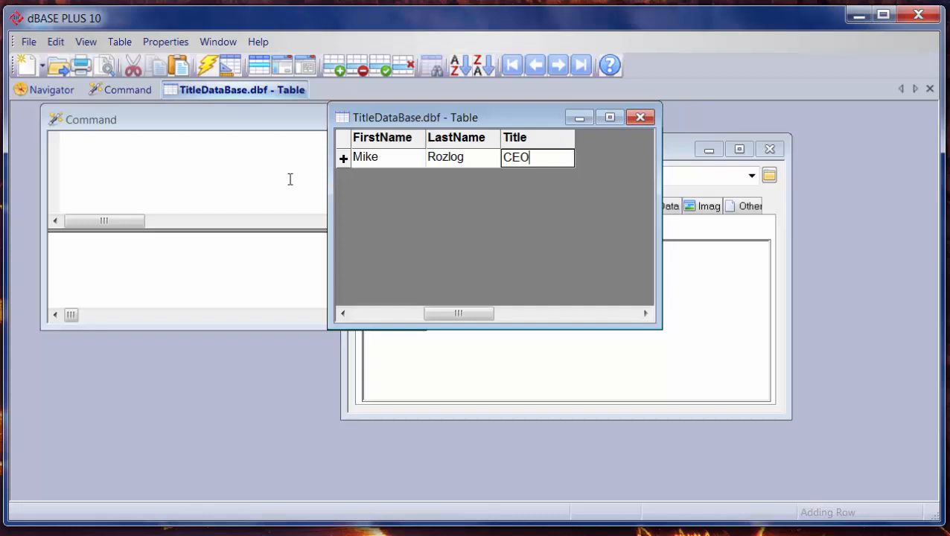
key(Tab)
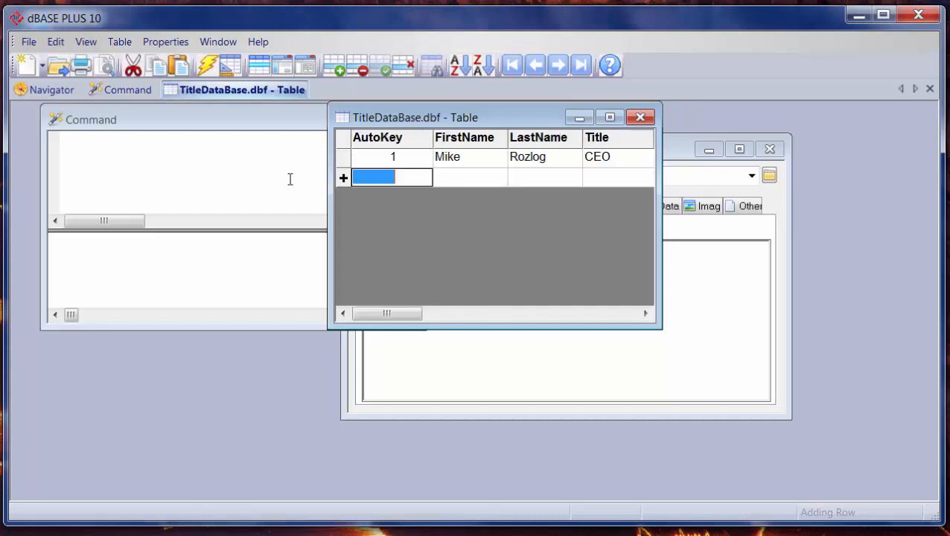
Fill the second row with the person's first and last name and the title Webinar.
key(Tab)
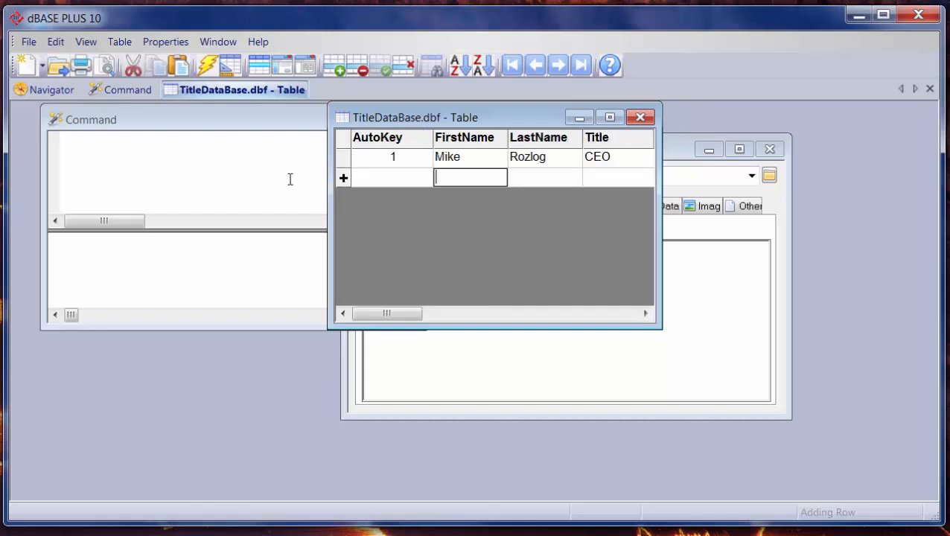
text(Miche)
text(al)
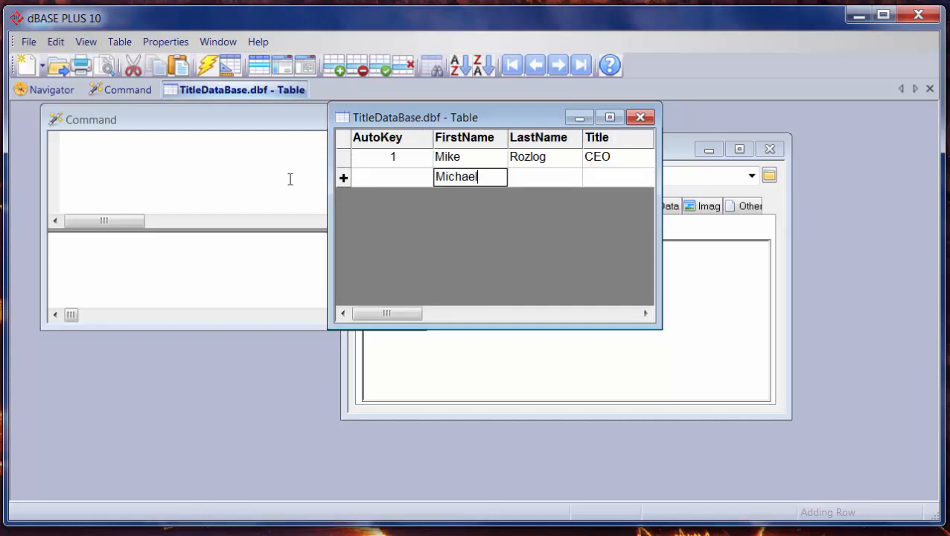
key(Tab)
text(Rozlog)
key(Tab)
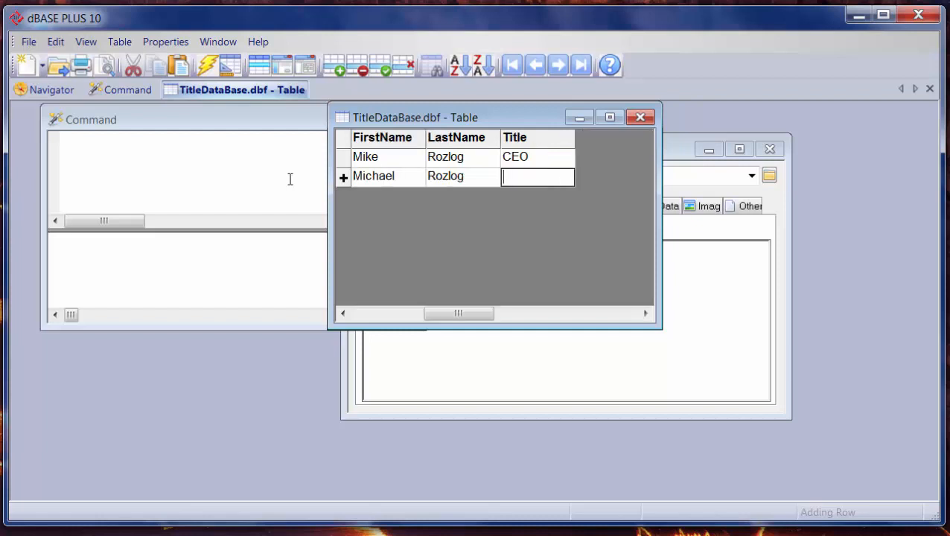
text(Webinar)
key(Tab)
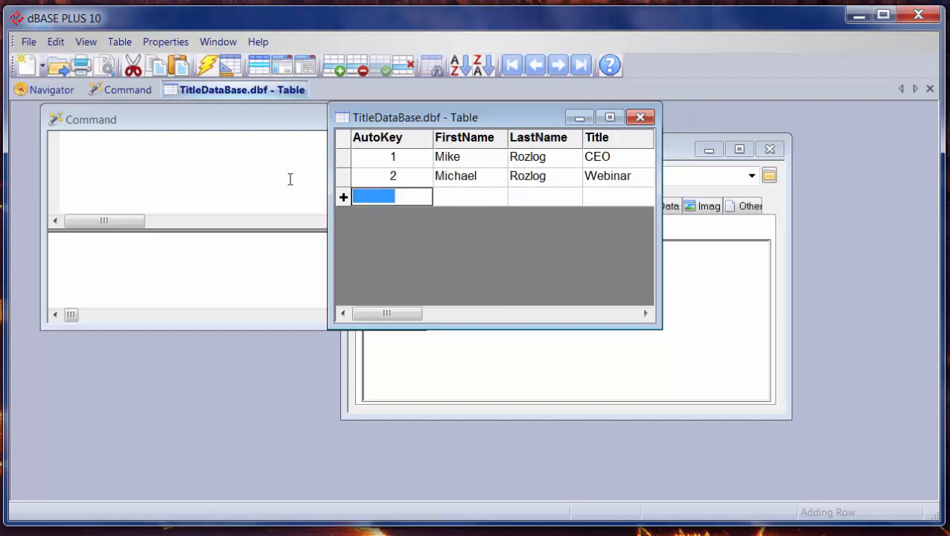
Fill the third row with a first initial, the last name followed by Sr, and the title Demo.
key(Tab)
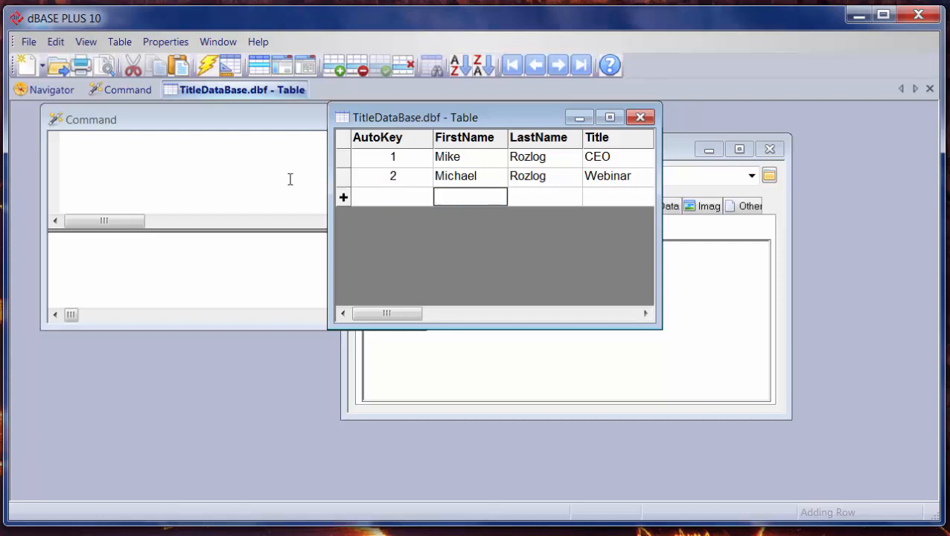
text(M)
key(Tab)
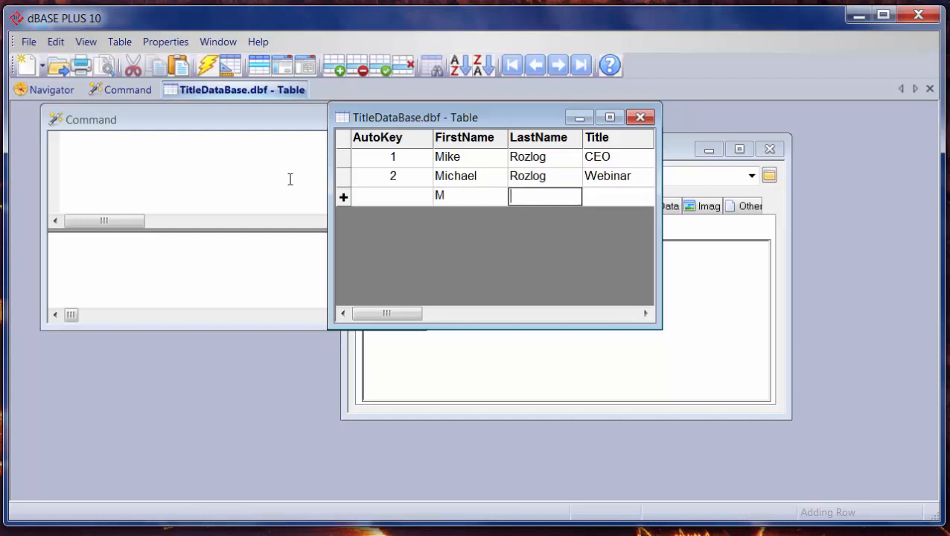
text(Rozlog)
key(Tab)
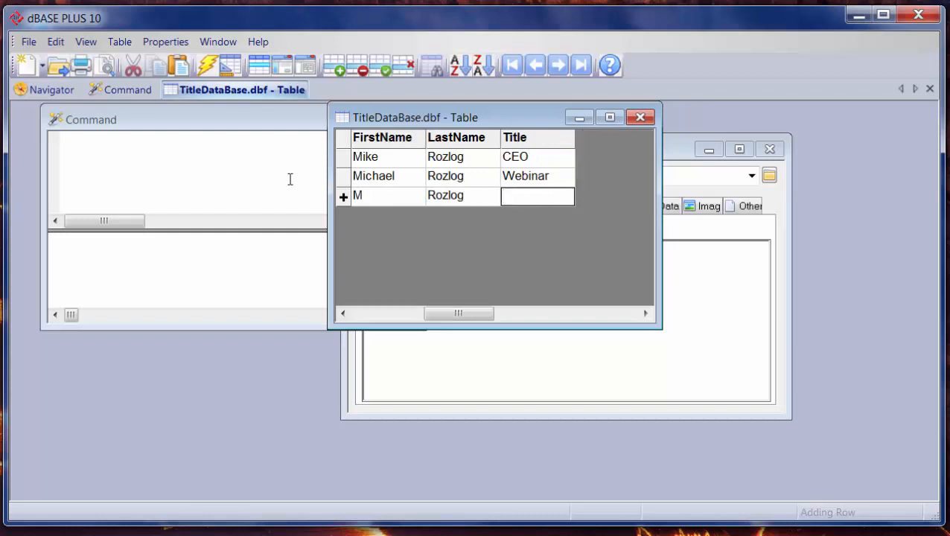
key(shift+Tab)
key(Tab)
key(shift+Tab)
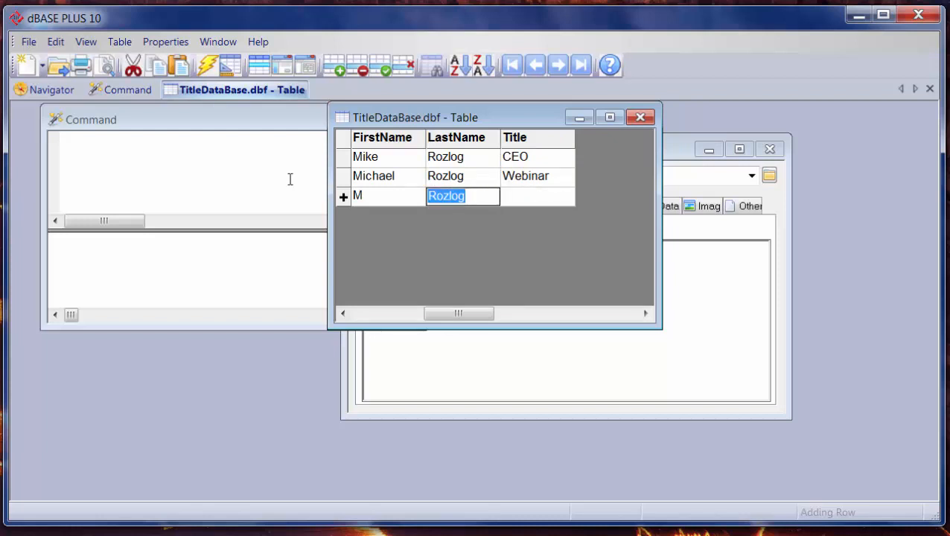
text(Rozlog Sr)
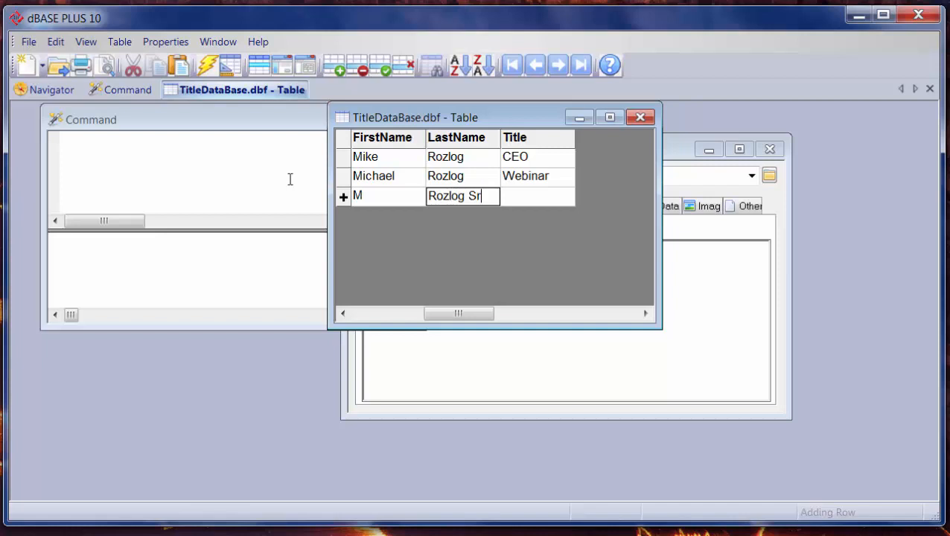
key(Tab)
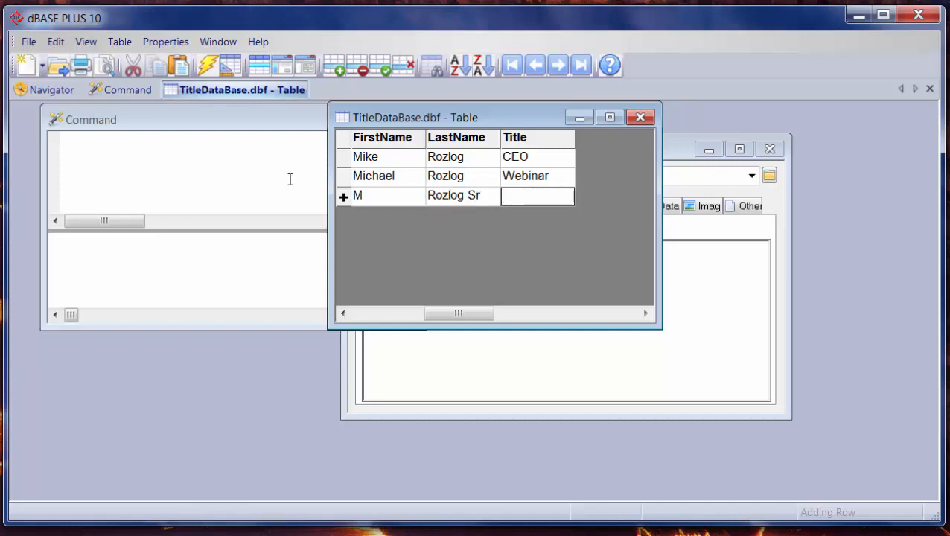
text(Demo)
key(Tab)
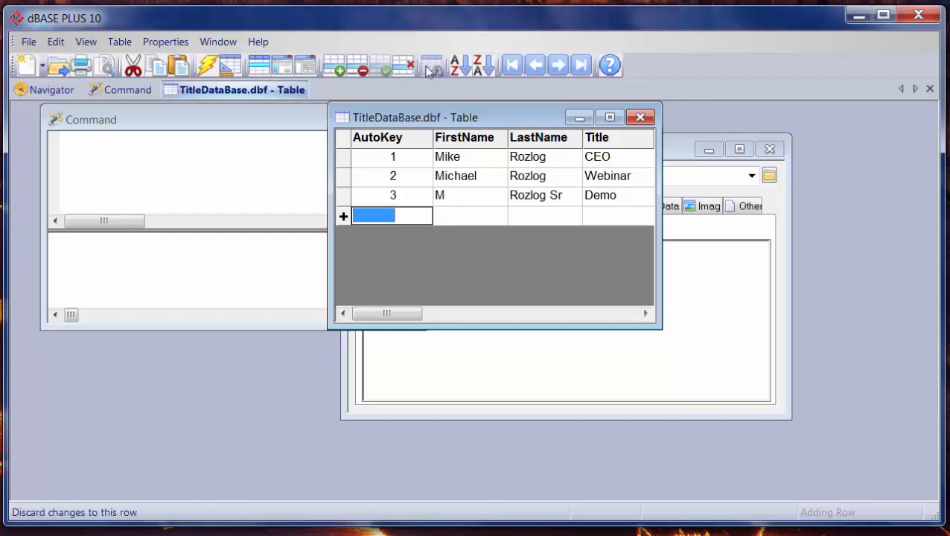
View the records one at a time in the form layout, stepping forward from the first row to the last and back.
click(278, 67)
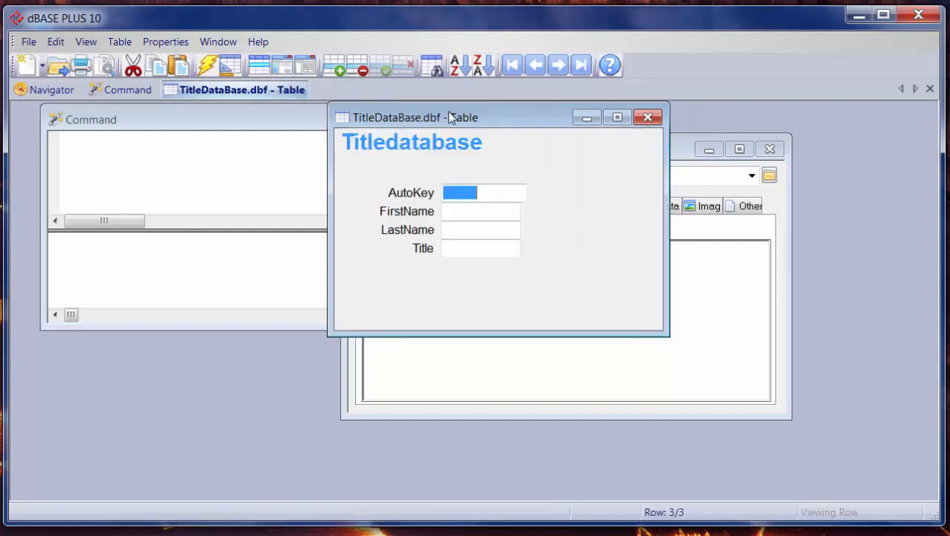
click(304, 68)
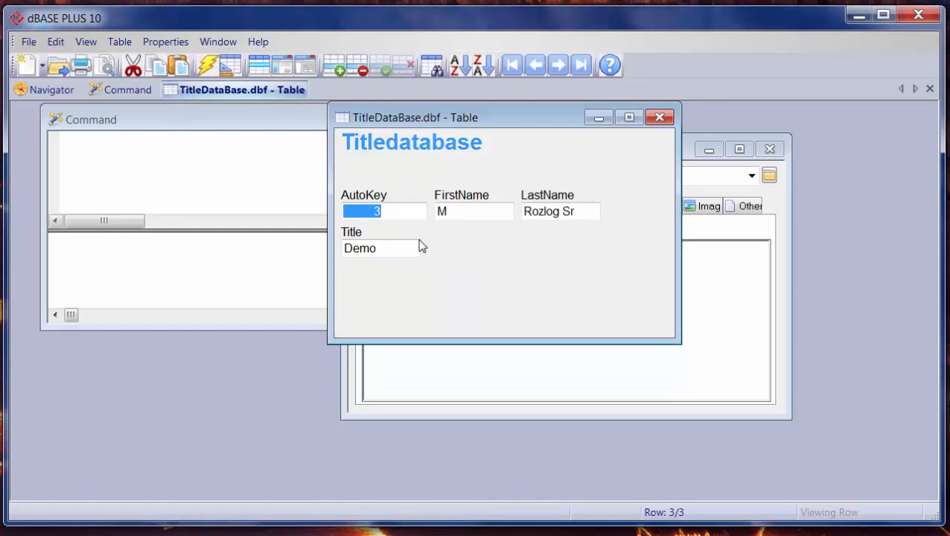
click(511, 66)
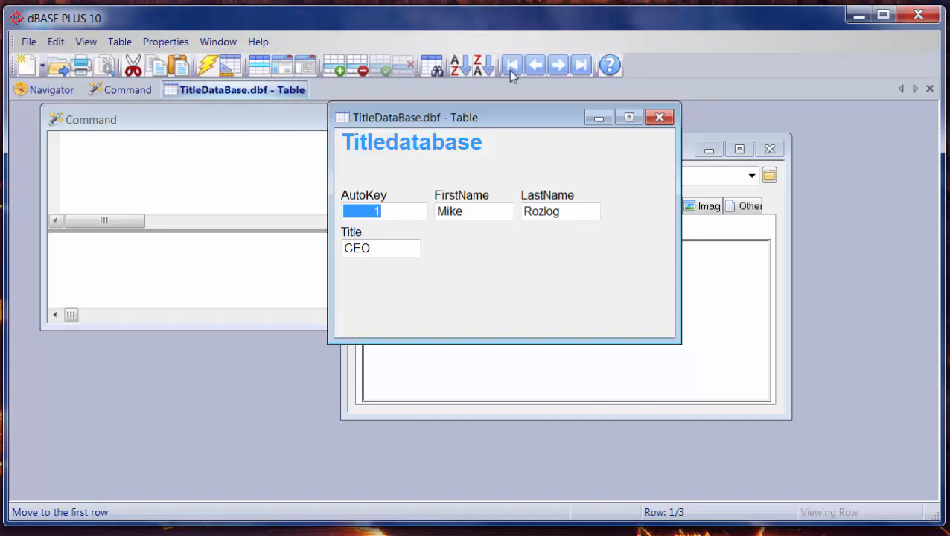
click(559, 66)
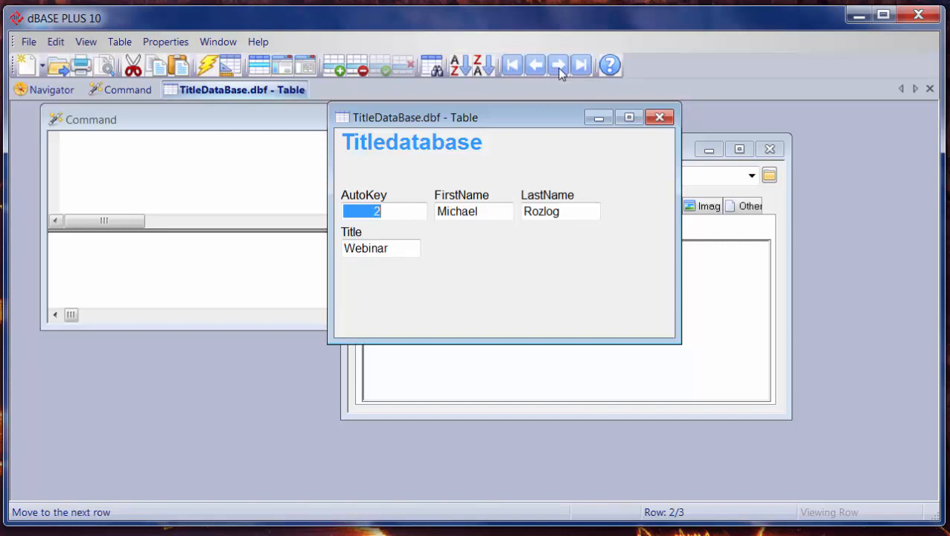
click(560, 68)
click(537, 68)
click(537, 68)
Search the Title field for Demo using partial-length matching and close the search dialog.
click(432, 67)
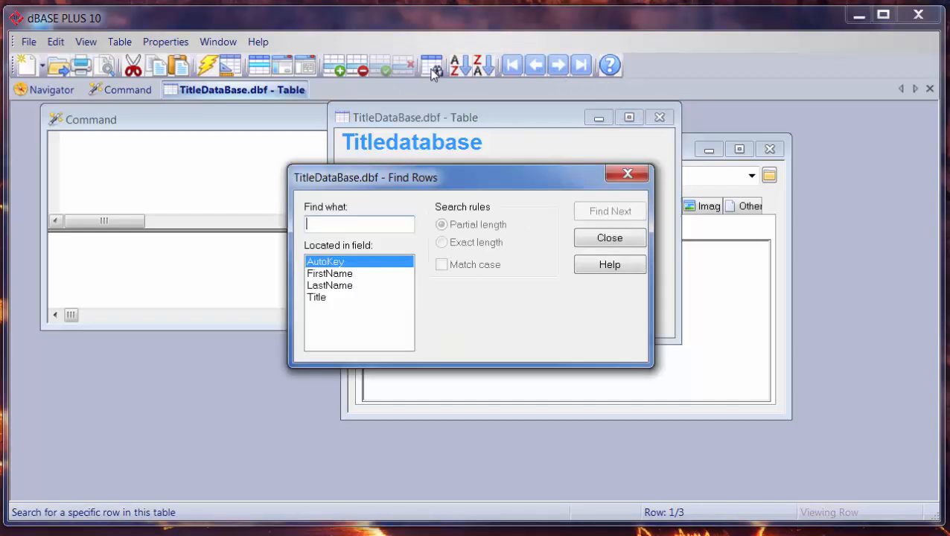
click(320, 297)
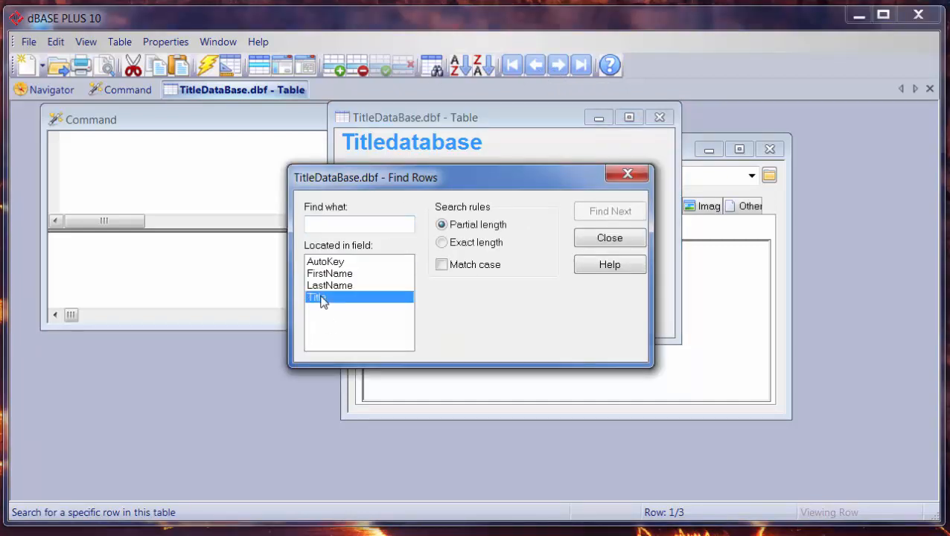
click(323, 223)
text(Demo)
drag(406, 182, 387, 290)
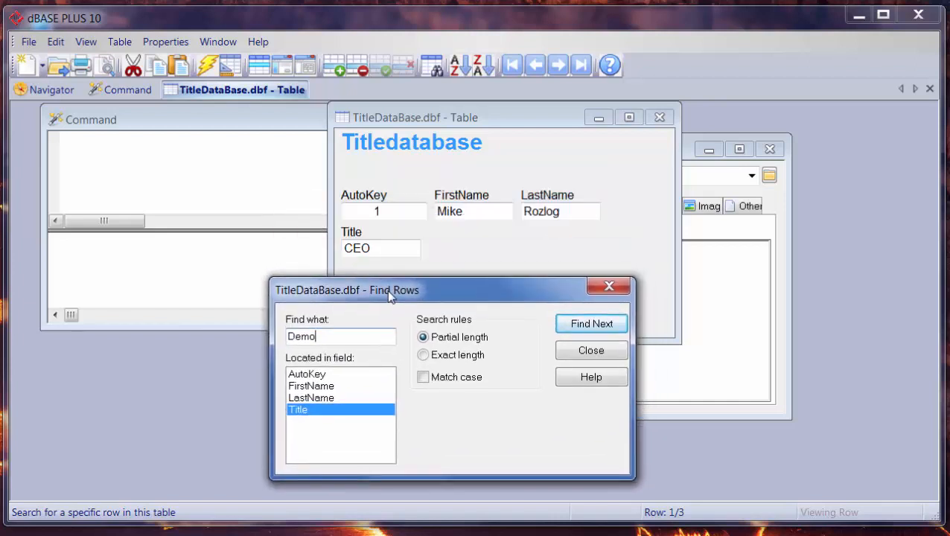
click(588, 328)
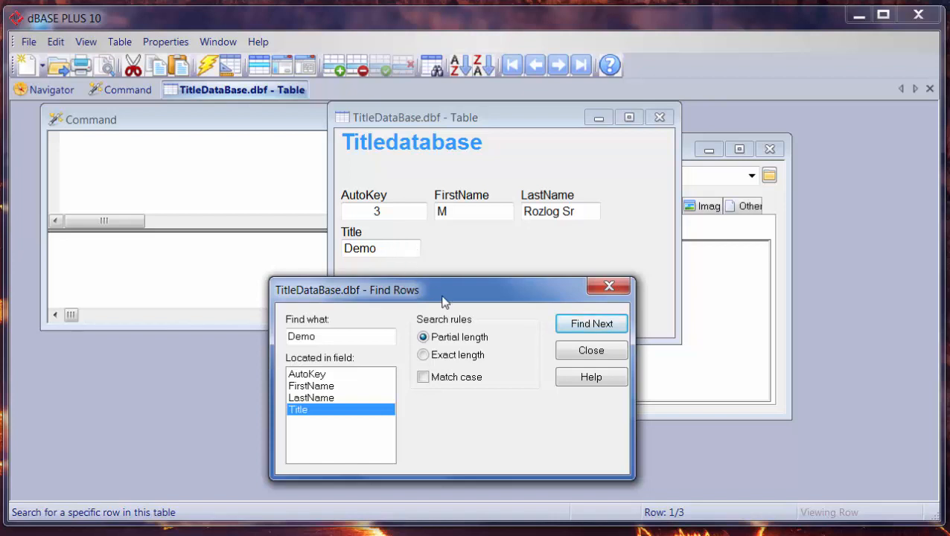
click(577, 360)
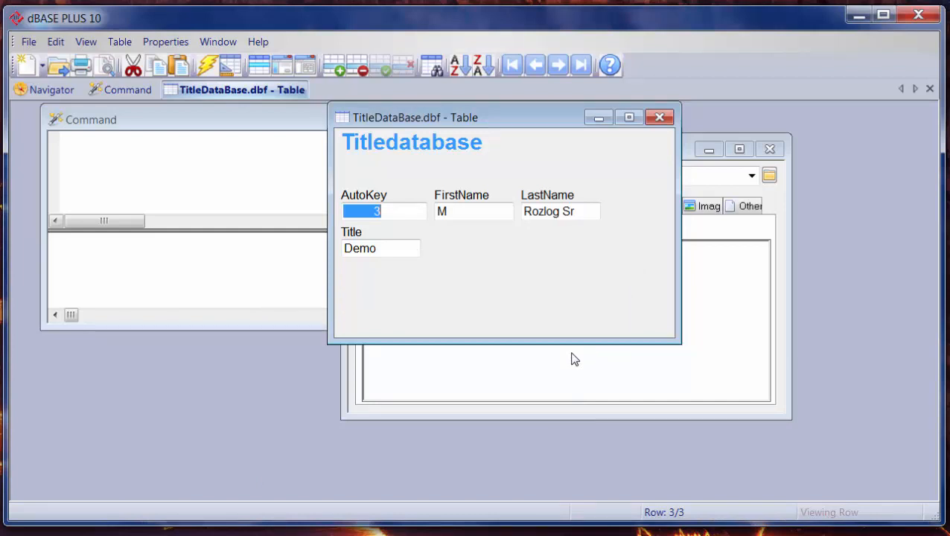
Open the table's structure in design view and add a fifth field row below Title.
click(237, 72)
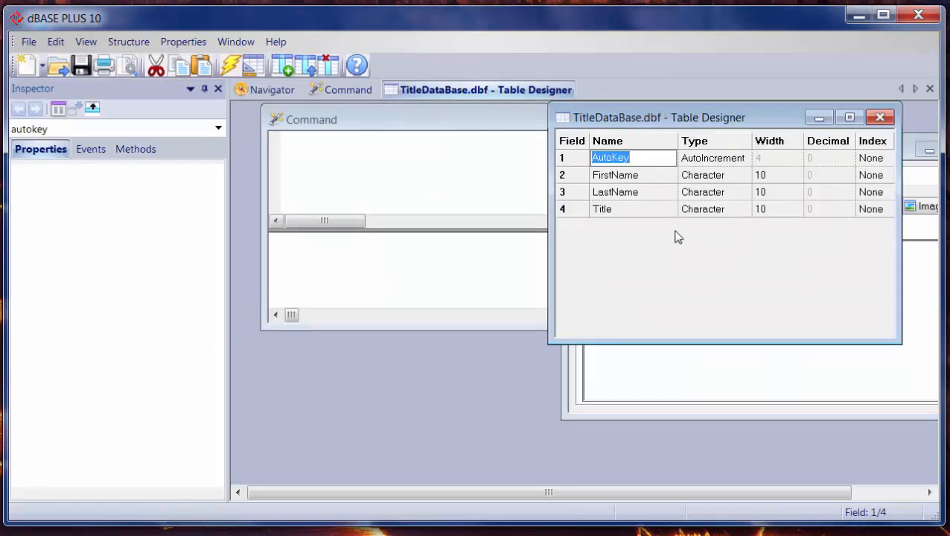
key(Tab)
key(Tab)
key(Tab)
key(Tab)
key(Tab)
key(Tab)
key(Tab)
key(Tab)
key(Tab)
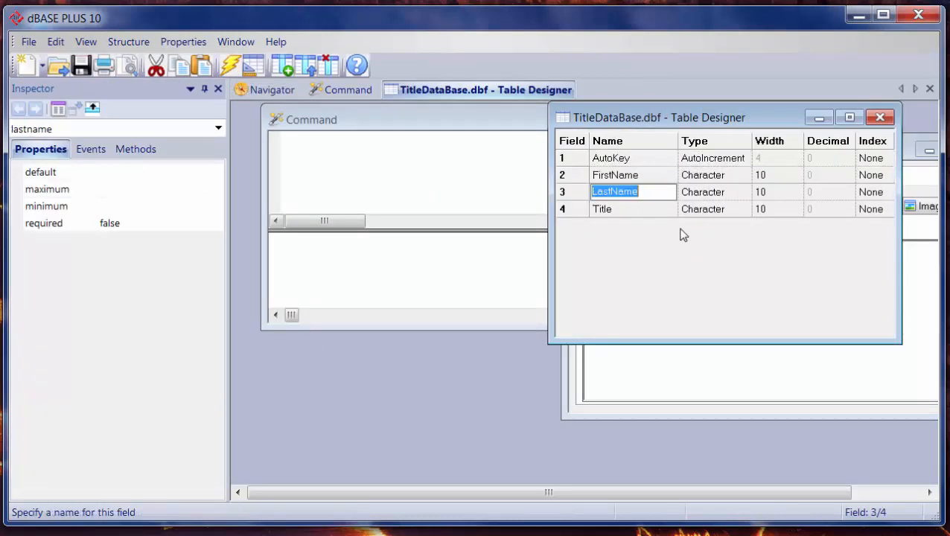
key(Tab)
key(Tab)
key(Tab)
key(Tab)
key(Tab)
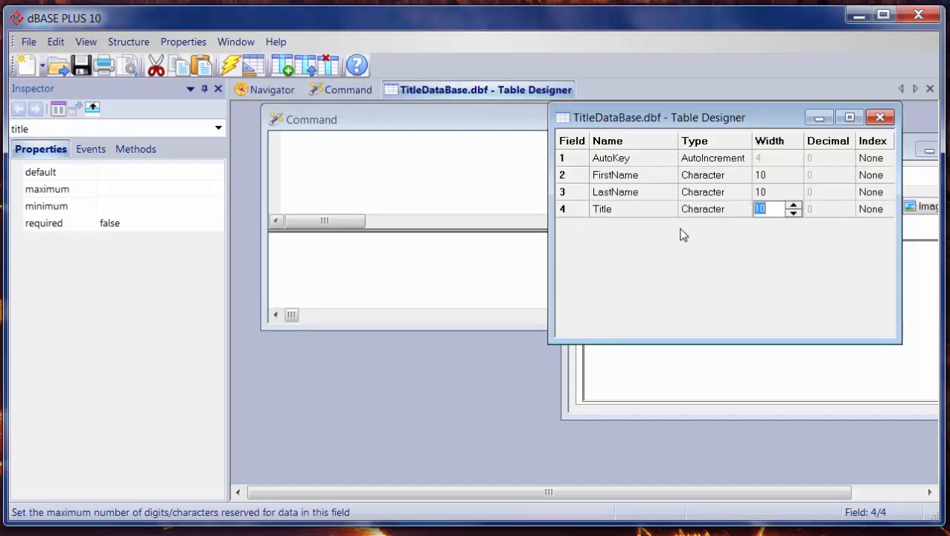
key(Tab)
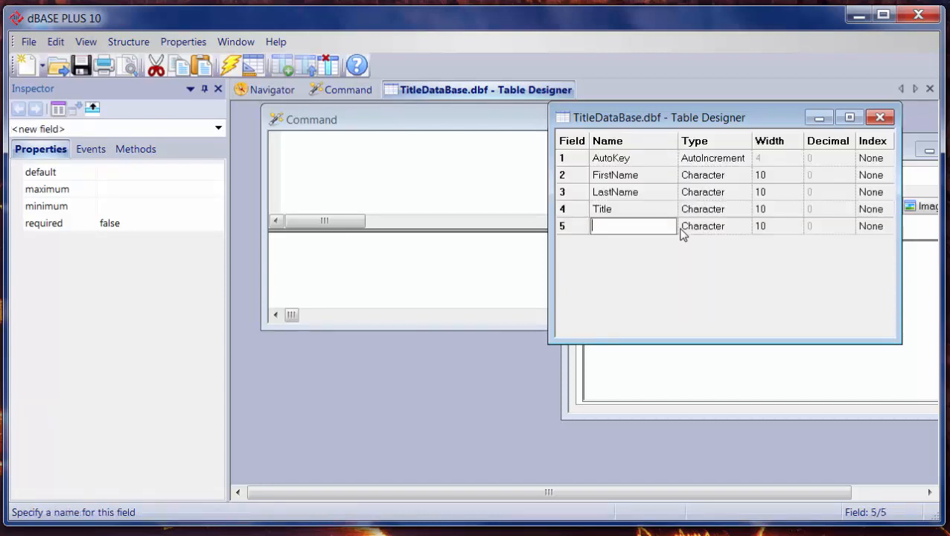
Name the fifth field MyEmpNo.
text(Num)
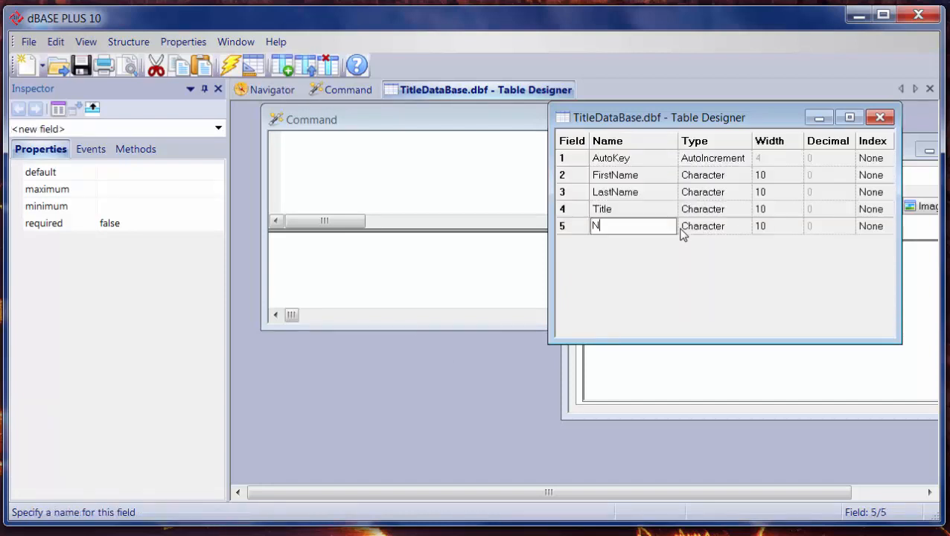
key(BackSpace)
key(BackSpace)
key(BackSpace)
text(My)
text(Name)
key(BackSpace)
key(BackSpace)
key(BackSpace)
key(BackSpace)
text(EmpNo)
Set the data type of the MyEmpNo field to Numeric and select its decimal setting for checking.
click(700, 226)
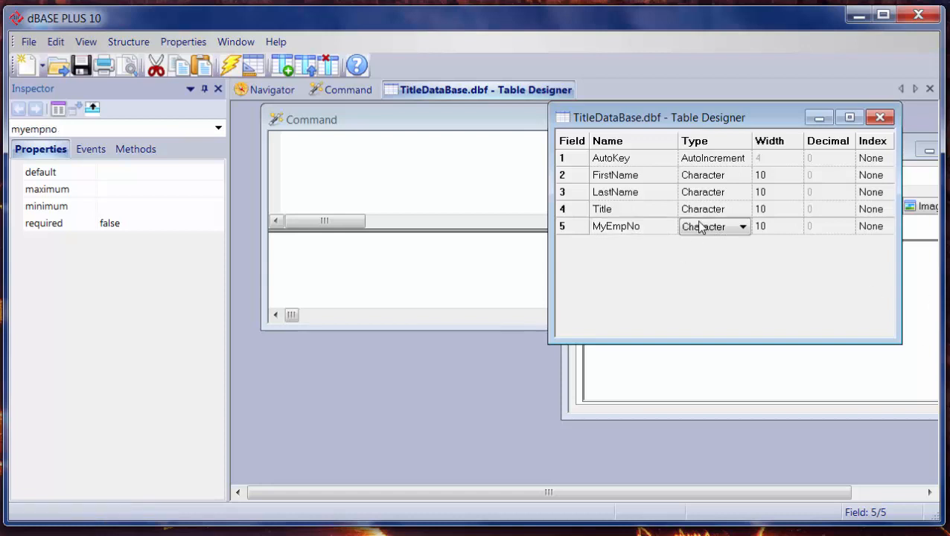
click(728, 227)
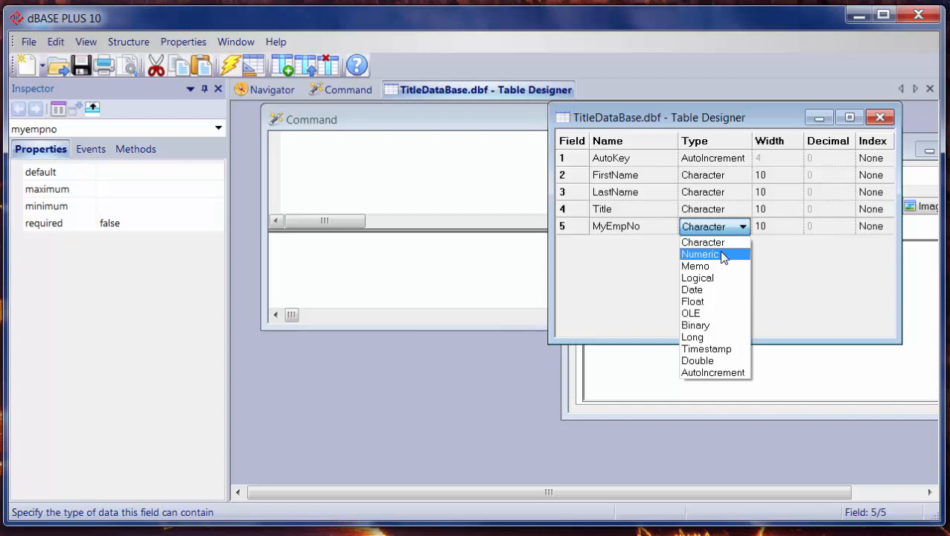
click(721, 254)
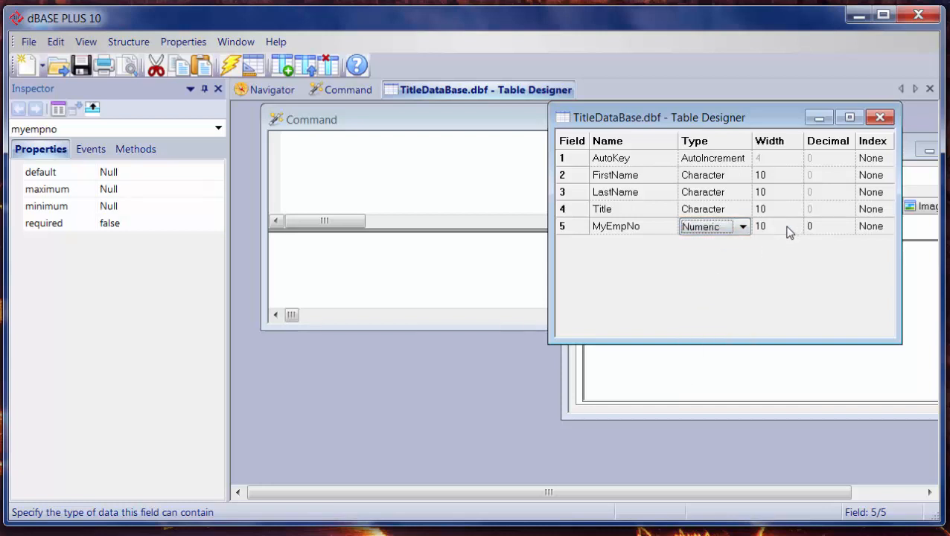
click(822, 227)
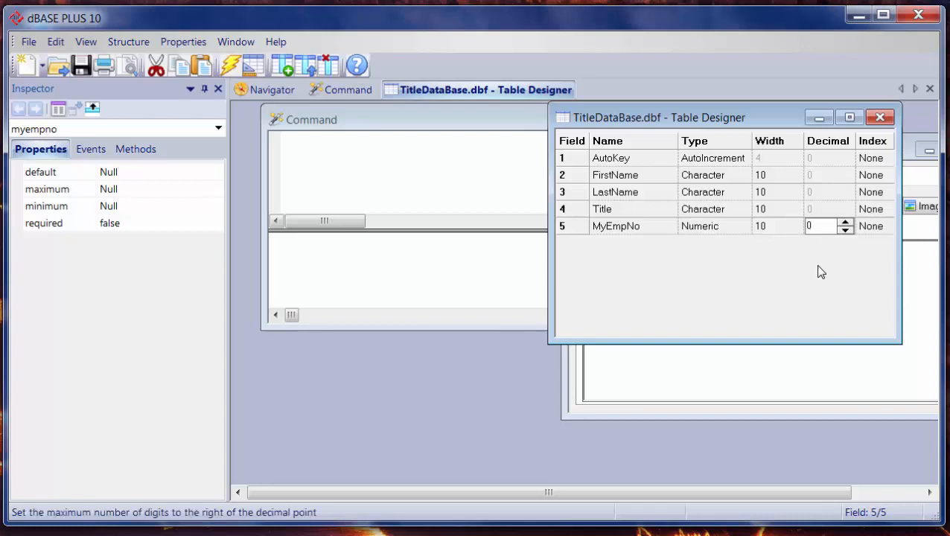
click(857, 276)
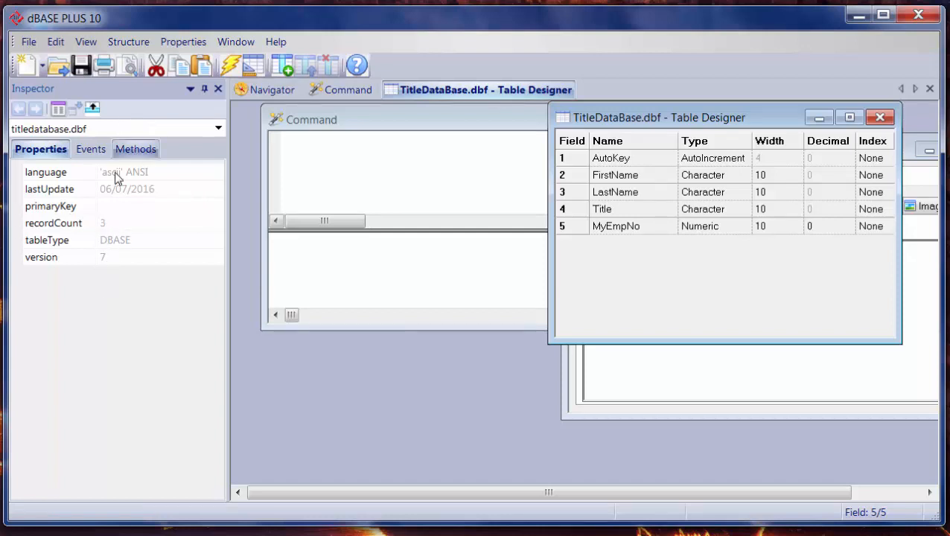
Open the modified table in data view, step forward through its rows and return to the first one.
click(231, 69)
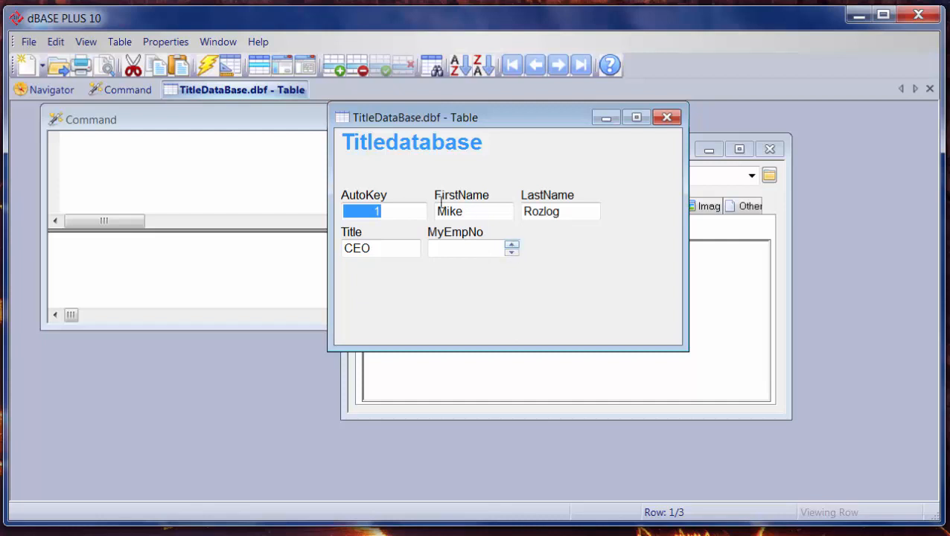
click(560, 69)
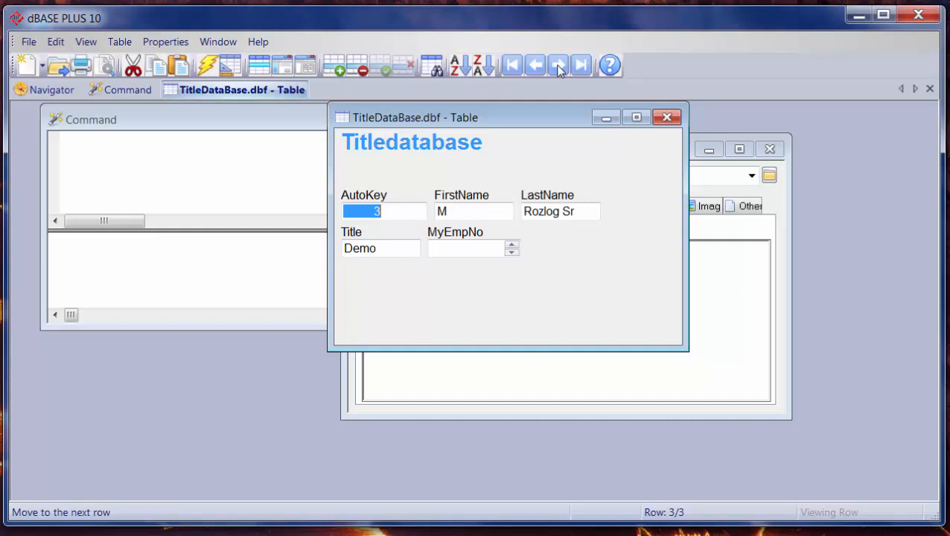
click(511, 69)
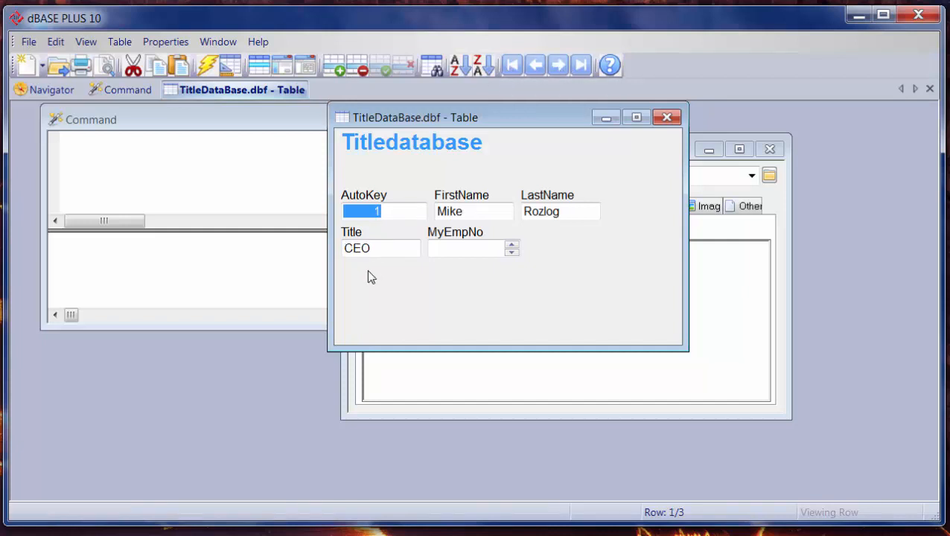
Enter 1 as the first row's MyEmpNo and check the entry by moving to the second row and back.
click(439, 248)
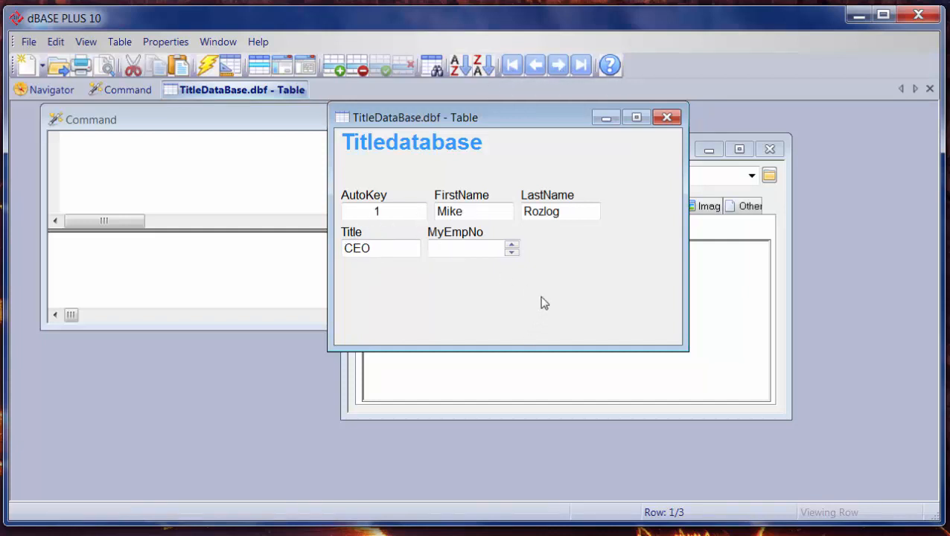
text(1)
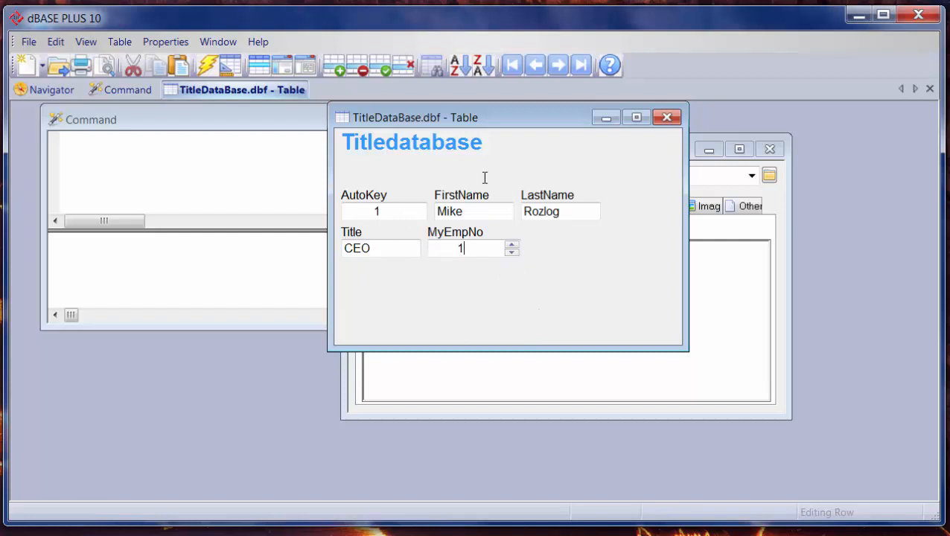
click(557, 67)
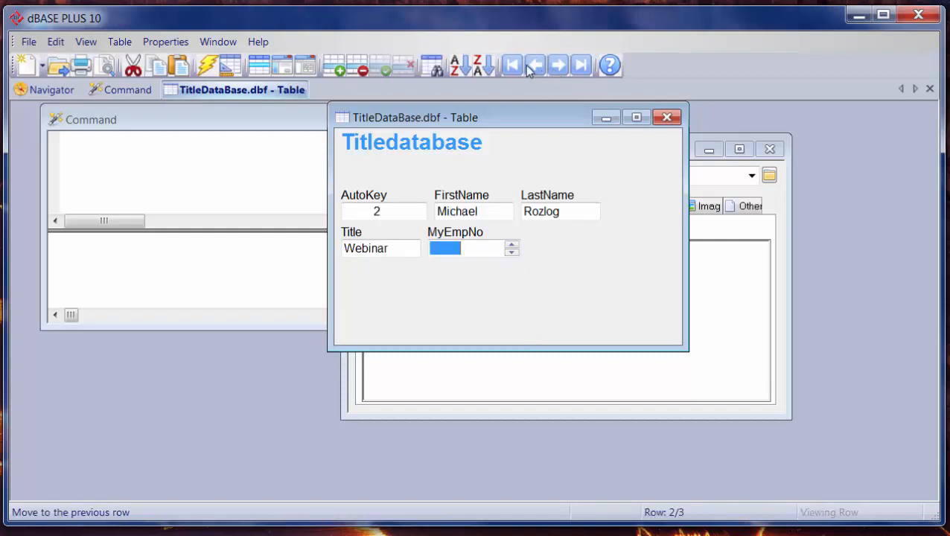
click(535, 65)
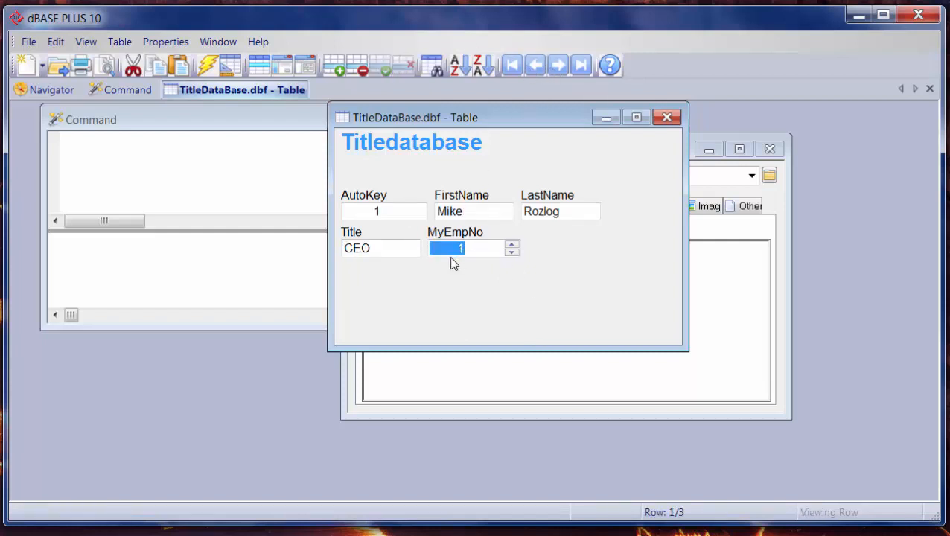
Enter MyEmpNo 100 in the second row and 200 in the third row, saving both rows.
click(558, 66)
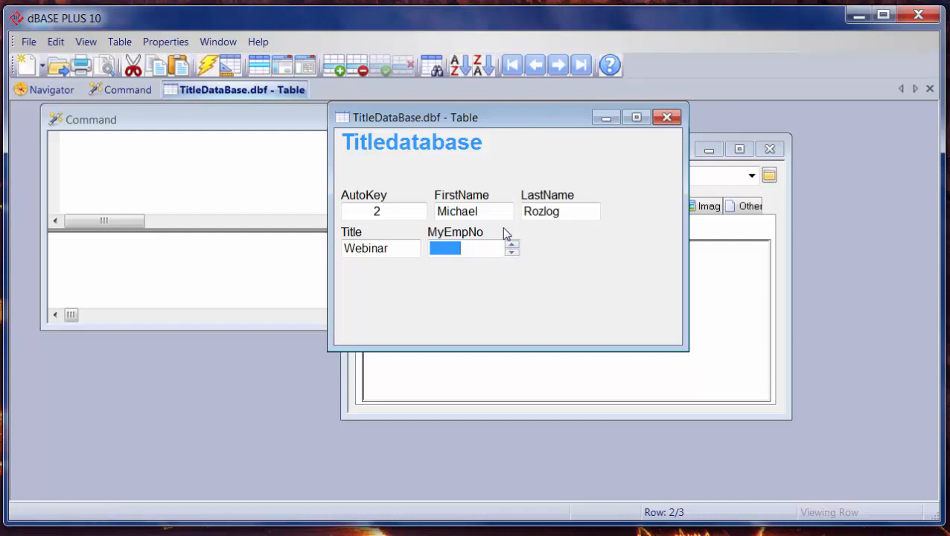
text(100)
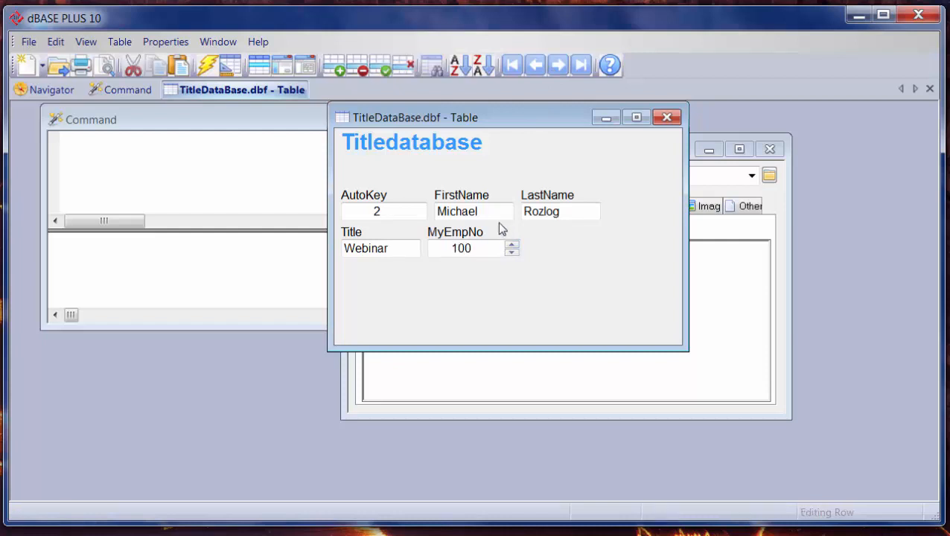
click(384, 72)
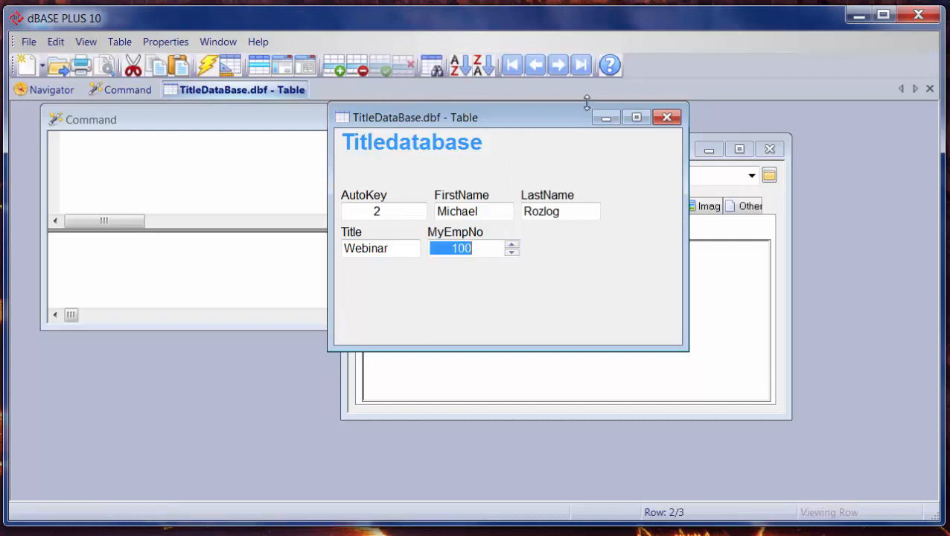
click(560, 67)
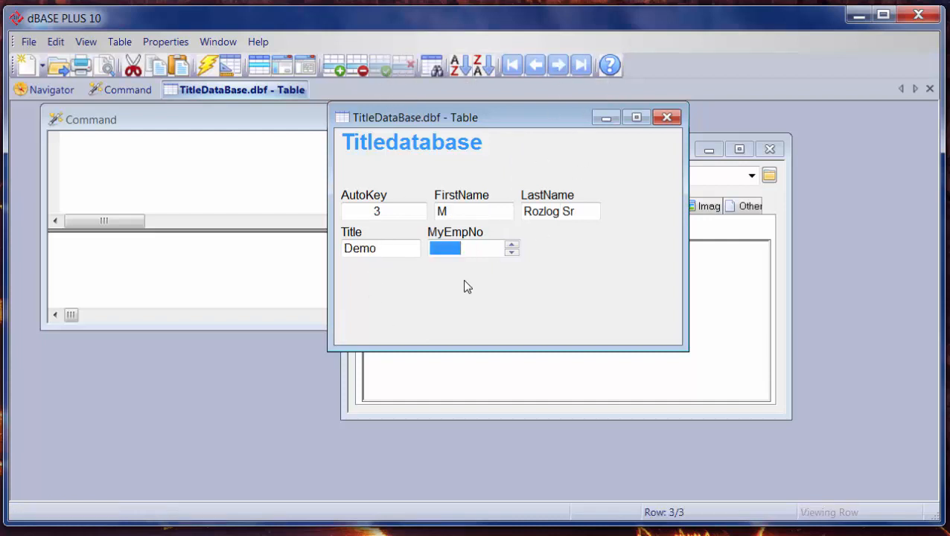
text(200)
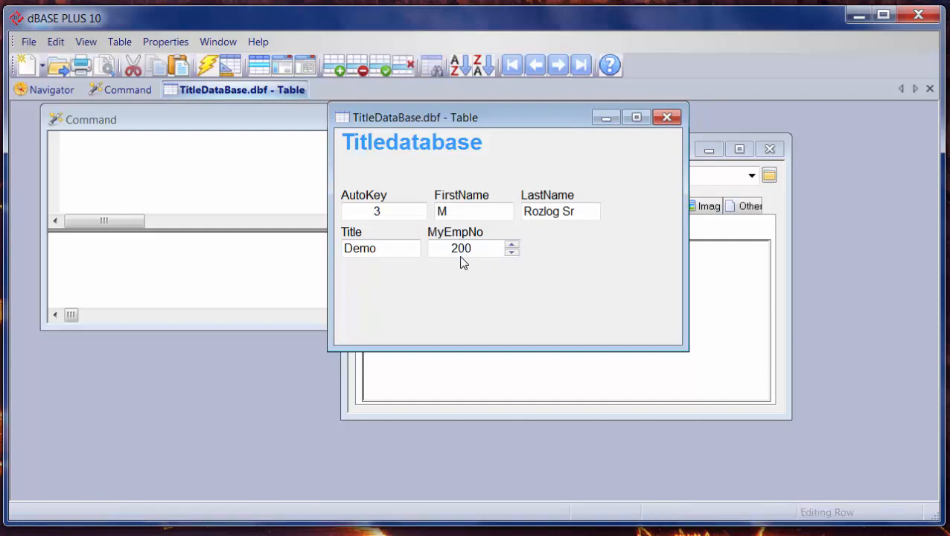
click(560, 67)
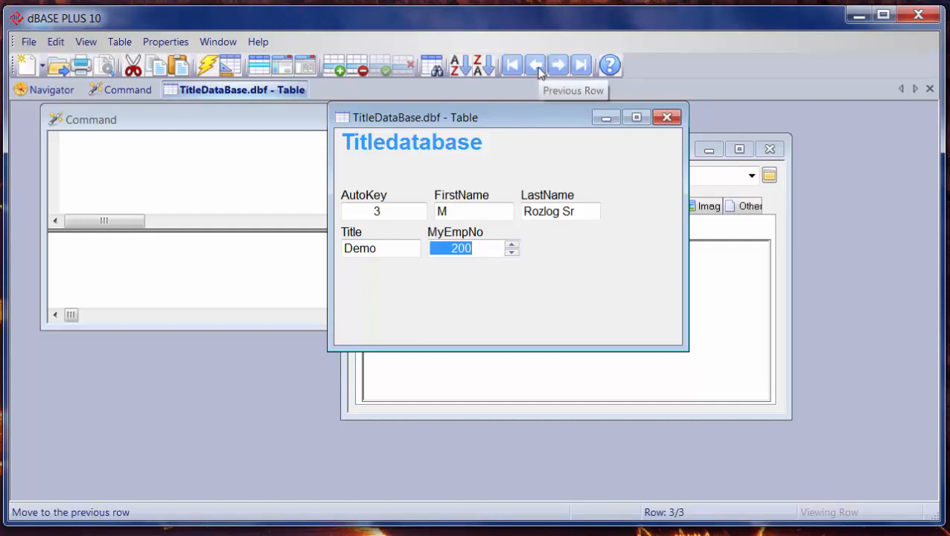
Add and save a new row with a sample first and last name, title Whatever and MyEmpNo 1000.
click(335, 67)
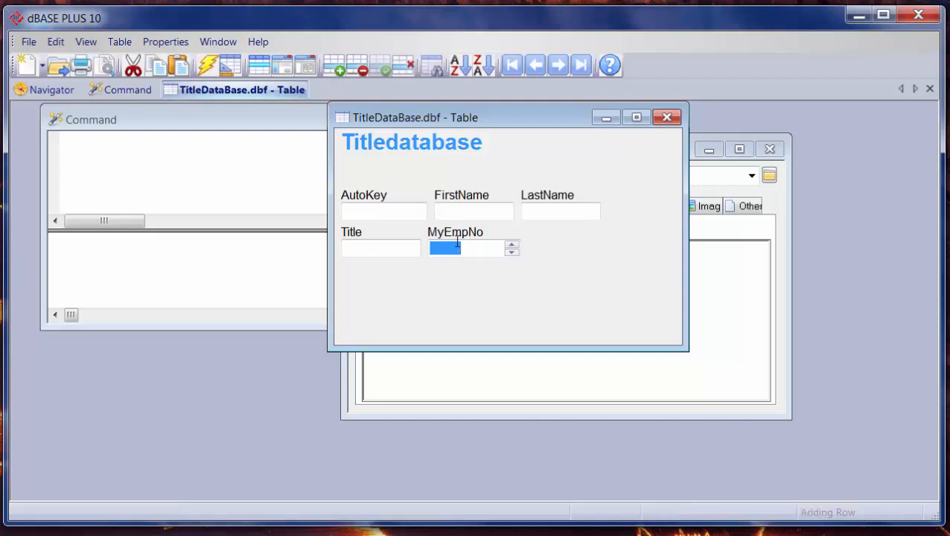
click(470, 214)
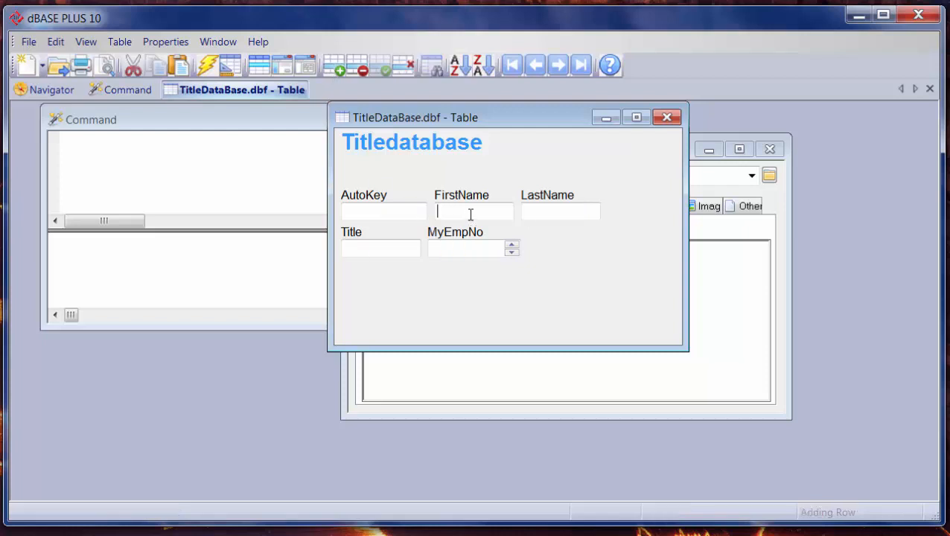
text(Steve)
key(Tab)
text(NoName)
key(Tab)
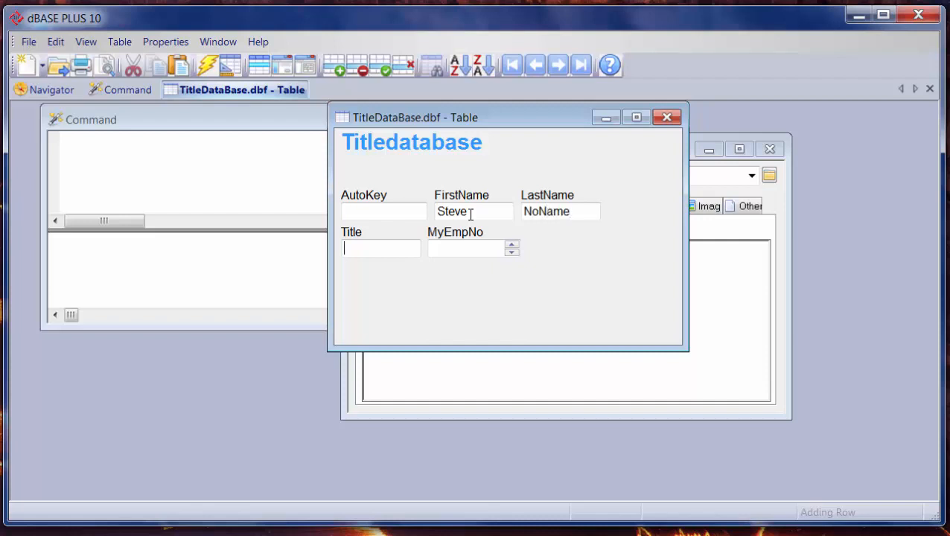
text(Whatever)
key(Tab)
text(1000)
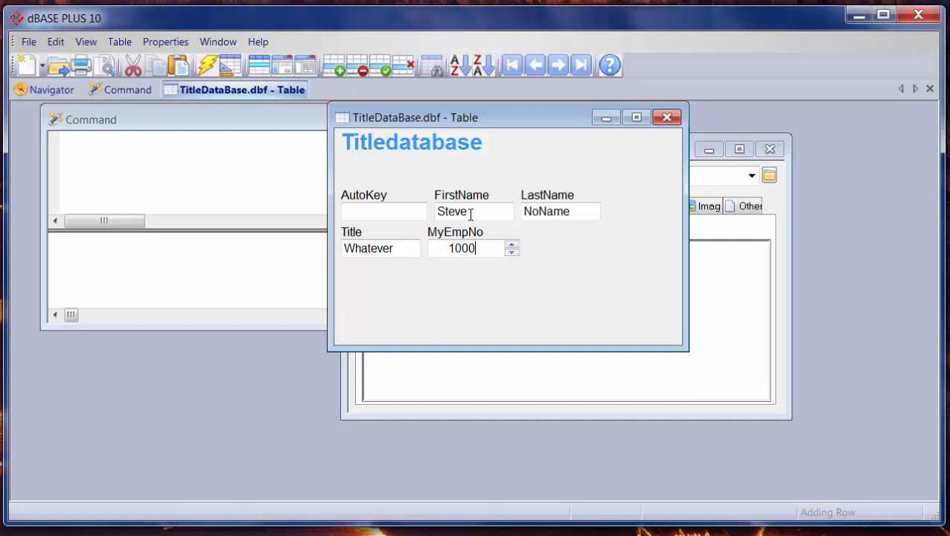
click(379, 75)
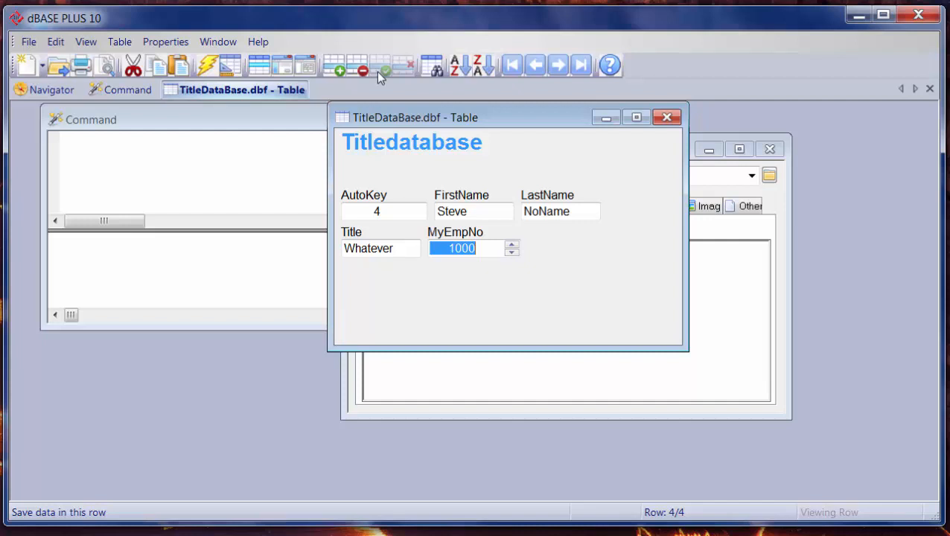
From the first row, search the FirstName field for the new row's first name in lowercase with case matching on.
click(513, 66)
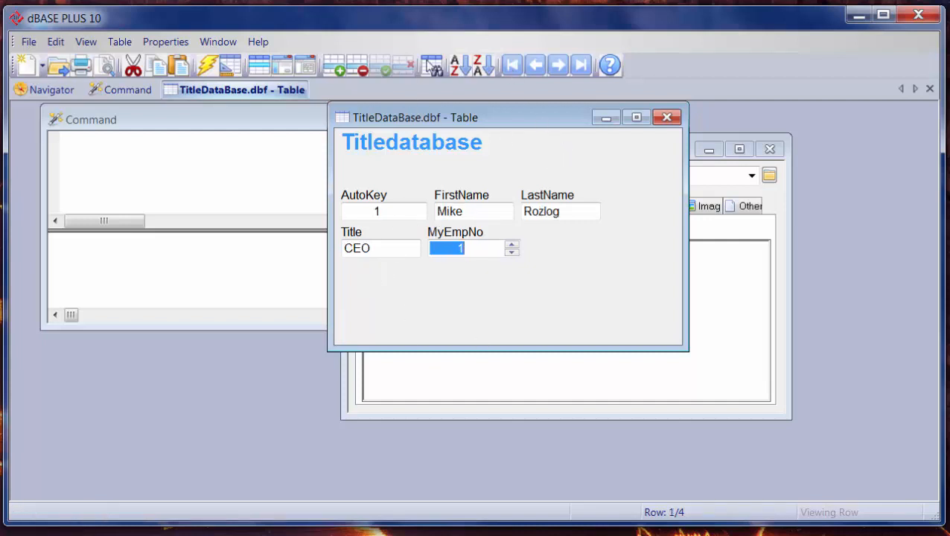
click(432, 66)
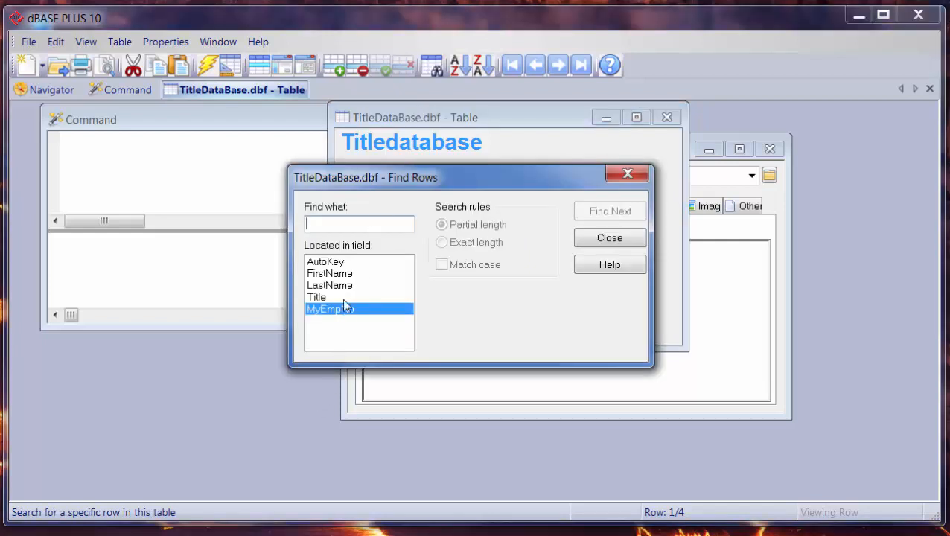
click(342, 276)
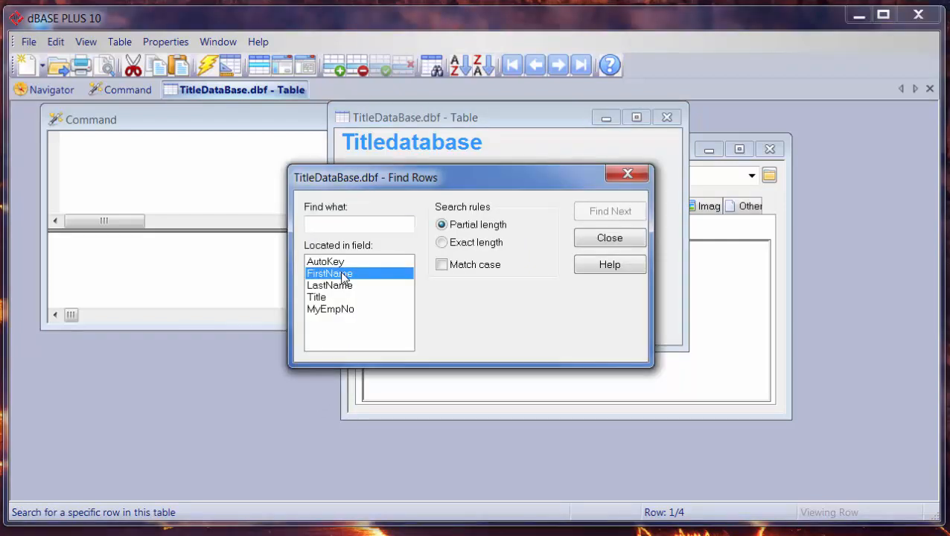
drag(343, 183, 148, 299)
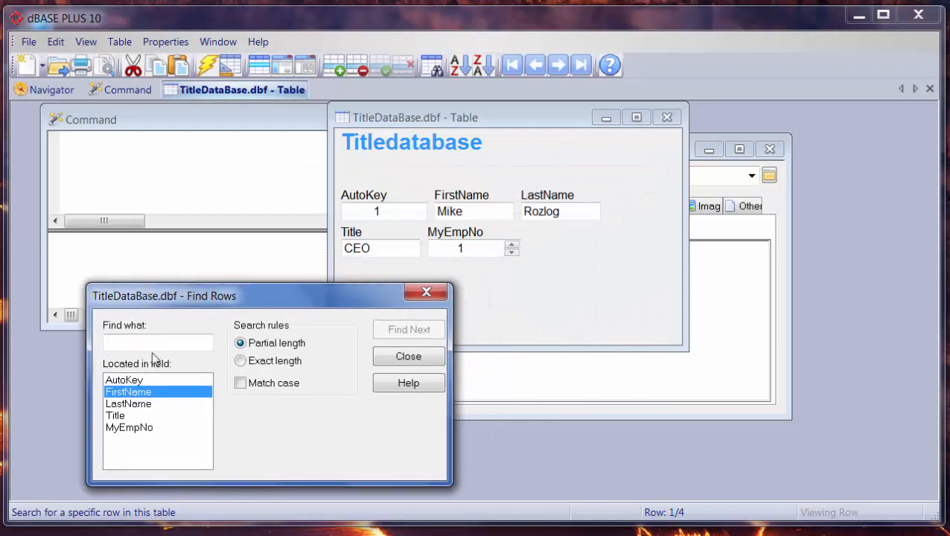
text(steve)
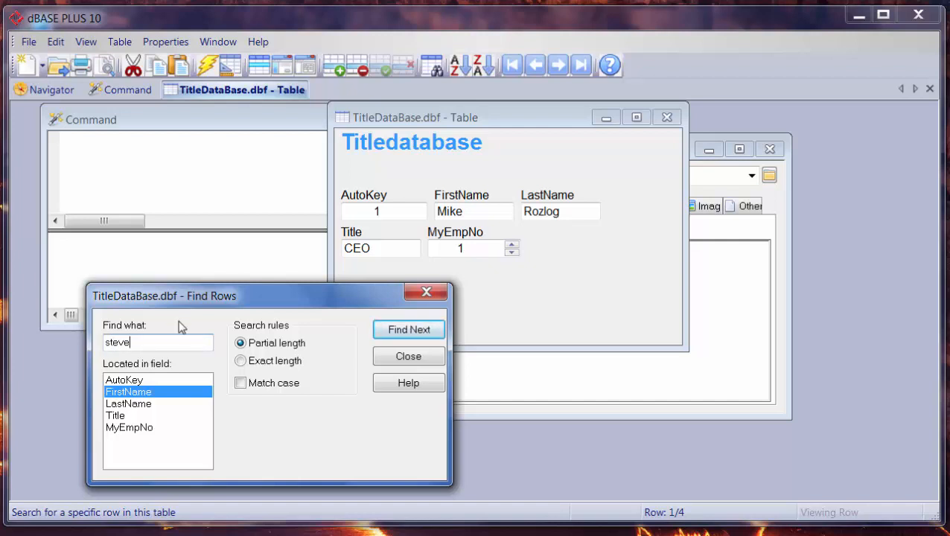
click(274, 385)
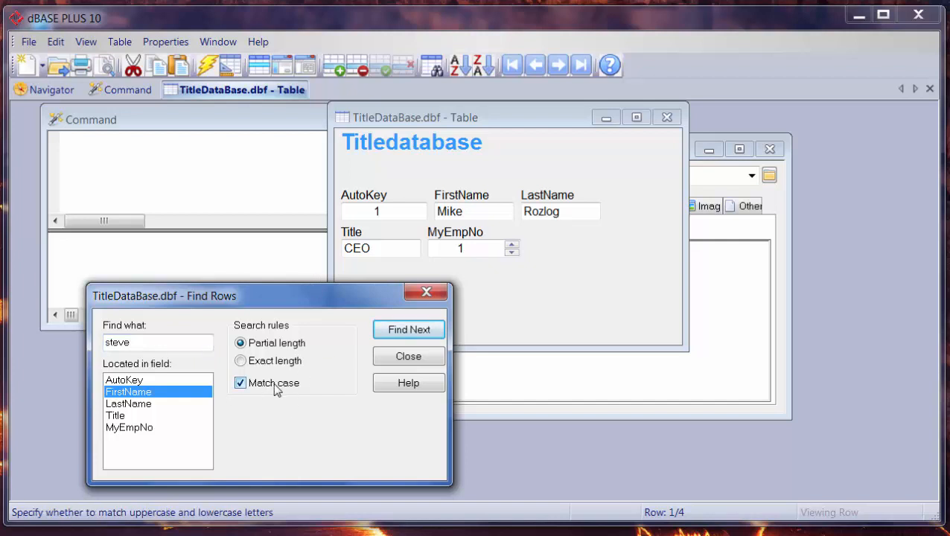
click(393, 330)
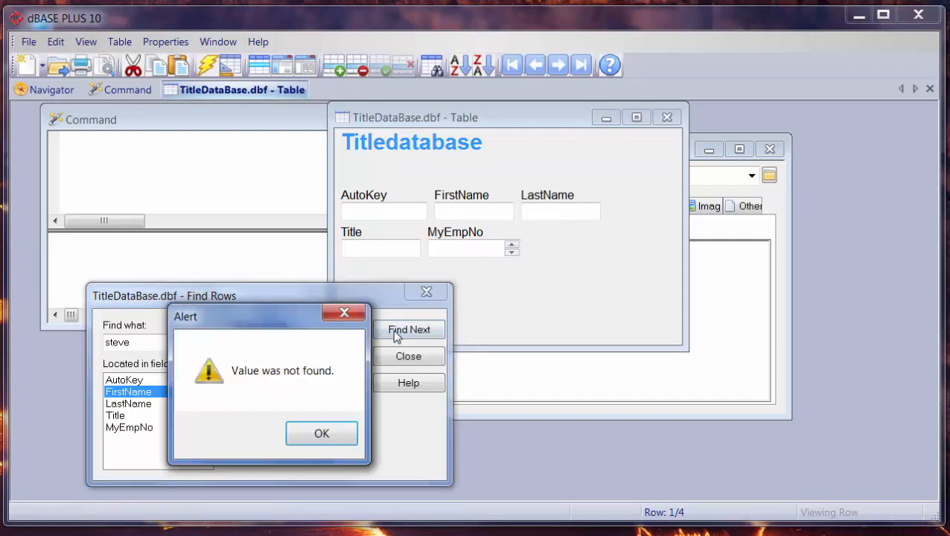
click(327, 432)
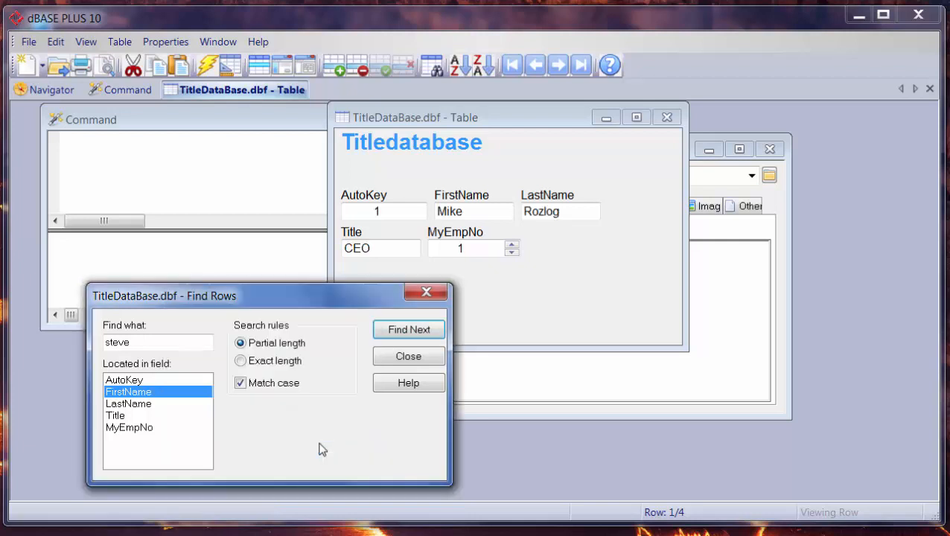
Repeat the FirstName search with case matching off and close the search dialog.
click(239, 384)
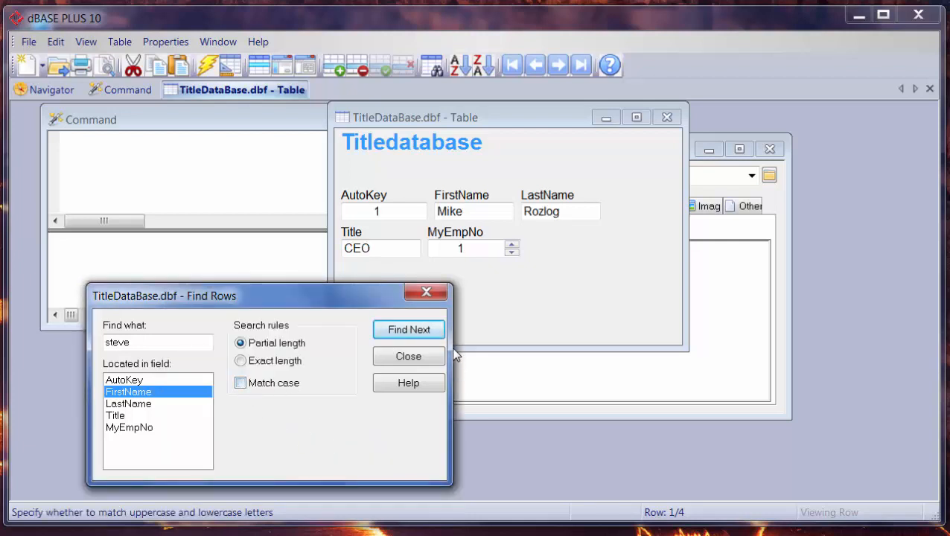
click(414, 332)
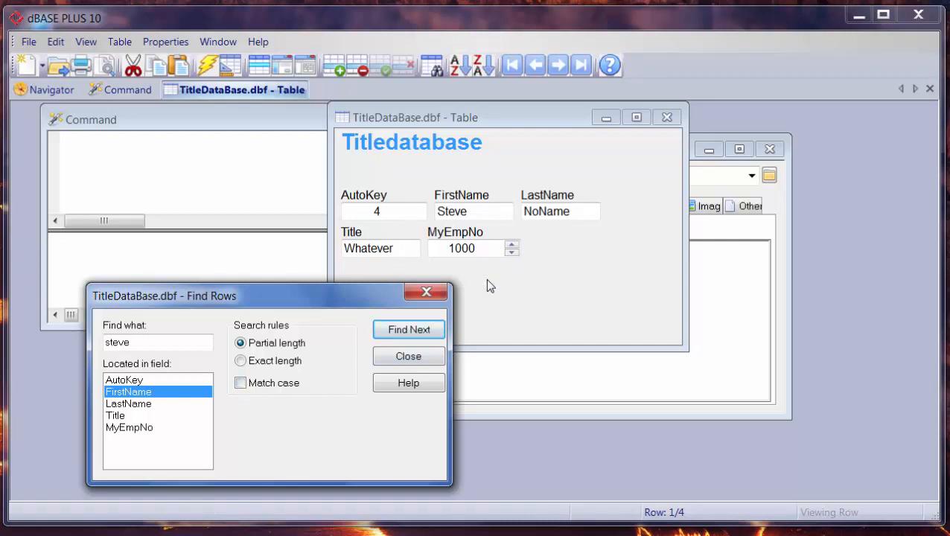
click(406, 359)
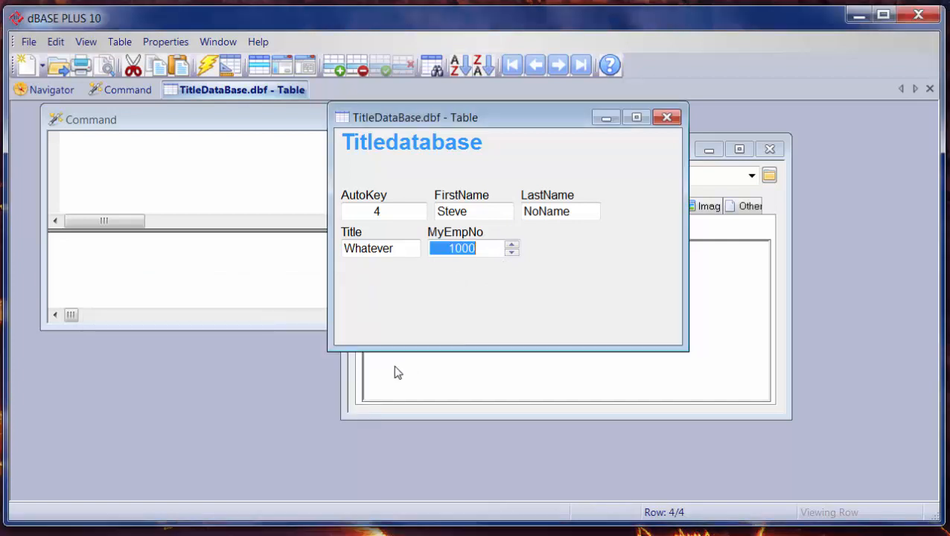
Sort the table by MyEmpNo in ascending order, creating the required ascending index.
click(467, 70)
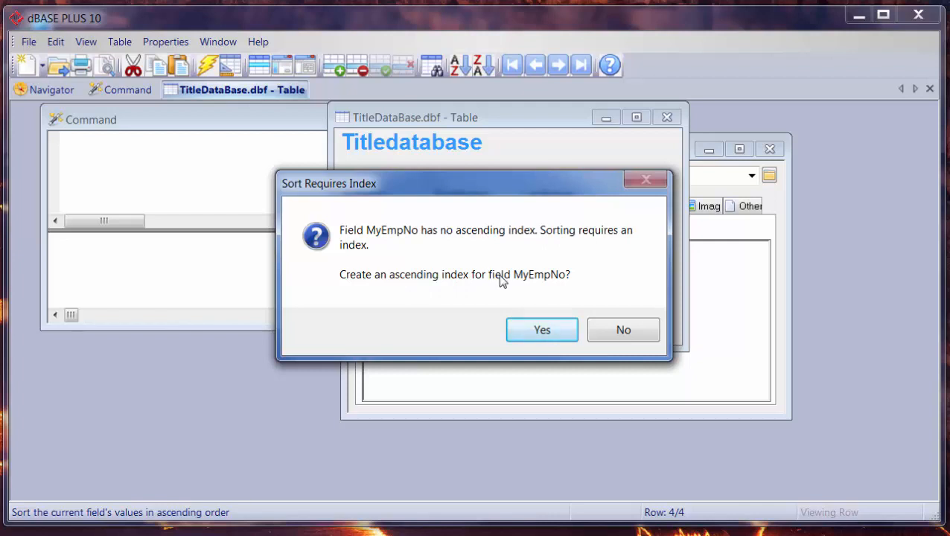
click(545, 339)
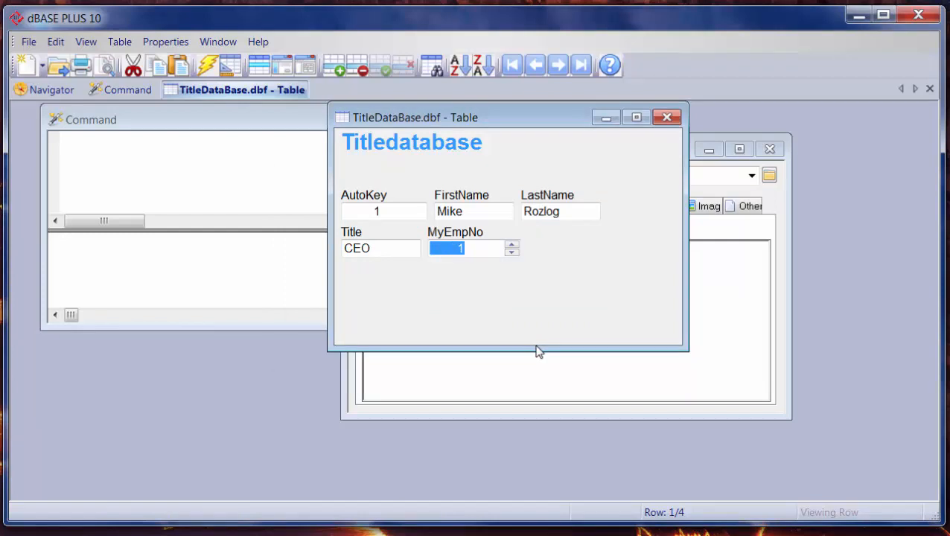